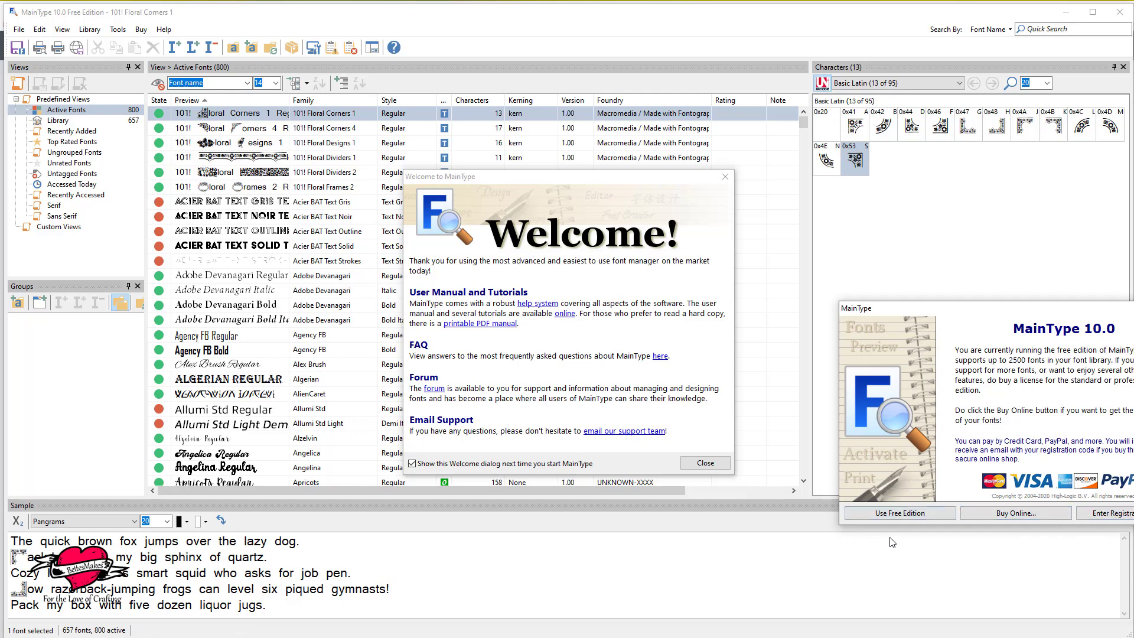
Continue with the free edition and close the Welcome dialog.
{"action": "left_click", "coordinate": [902, 512]}
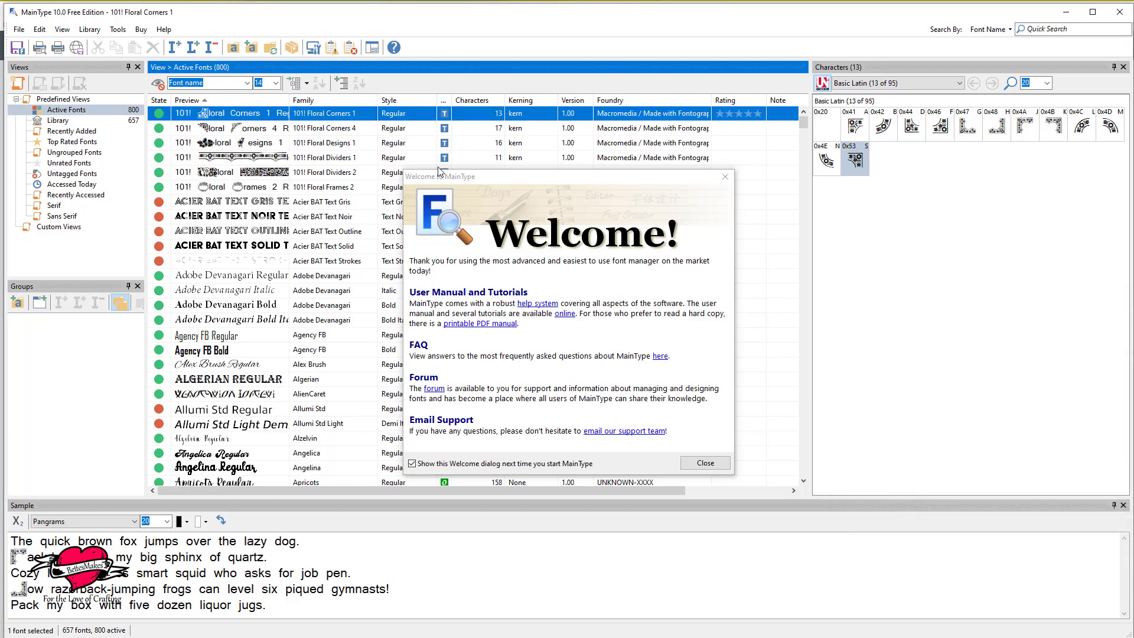
{"action": "left_click", "coordinate": [712, 465]}
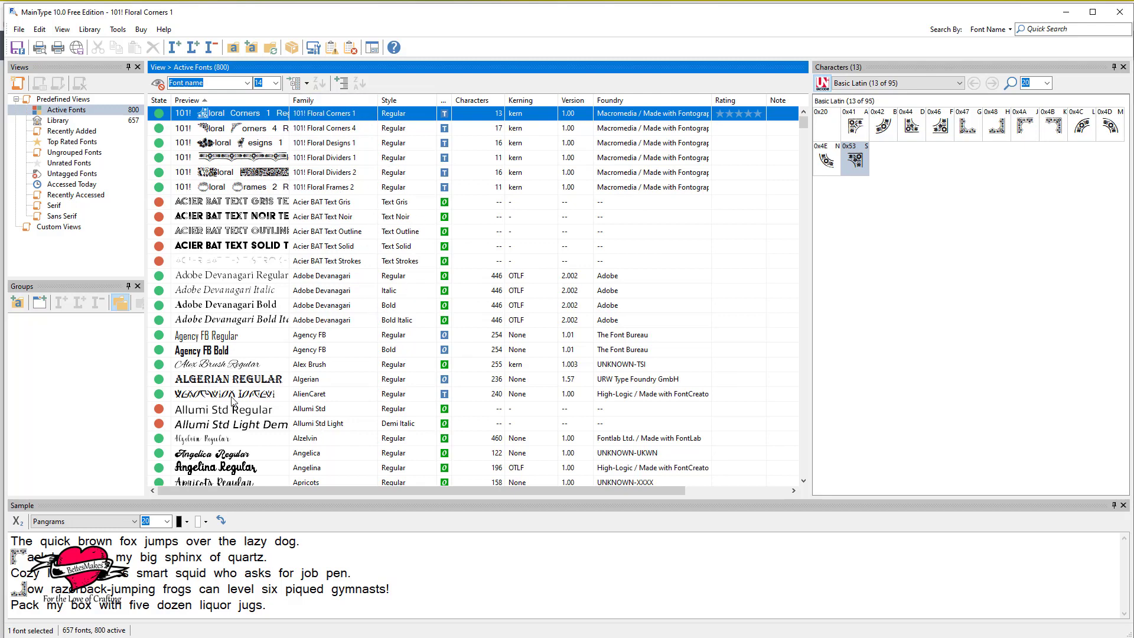
Find Impact Regular among the active fonts and examine its full character set, from Basic Latin to the special symbols.
{"action": "scroll", "coordinate": [404, 354], "scroll_direction": "down", "scroll_amount": 9}
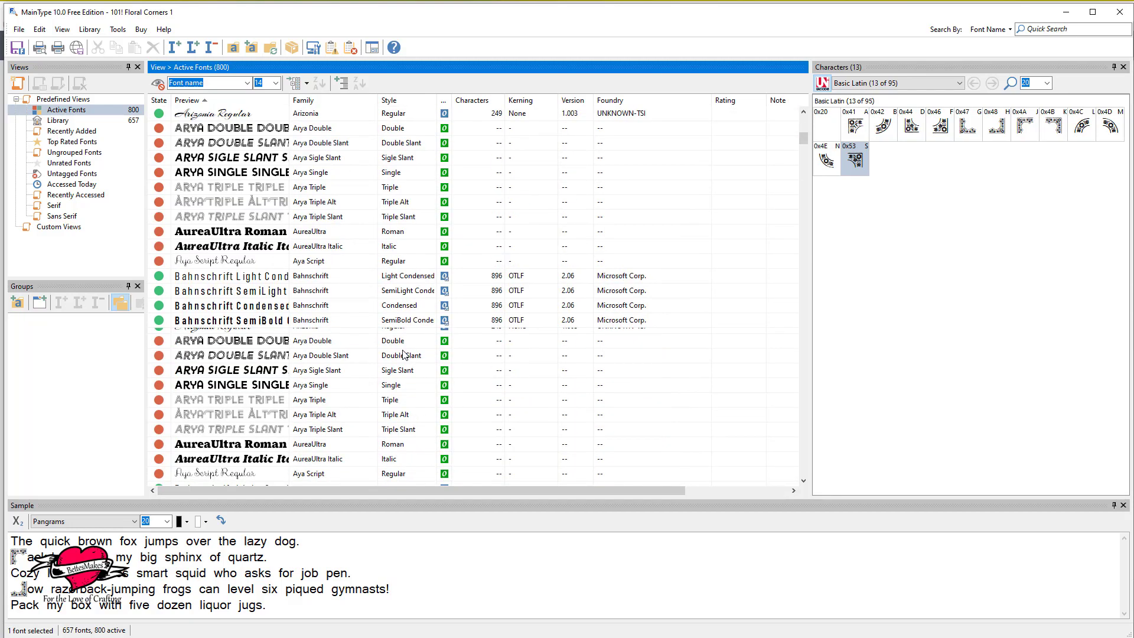
{"action": "scroll", "coordinate": [403, 354], "scroll_direction": "down", "scroll_amount": 20}
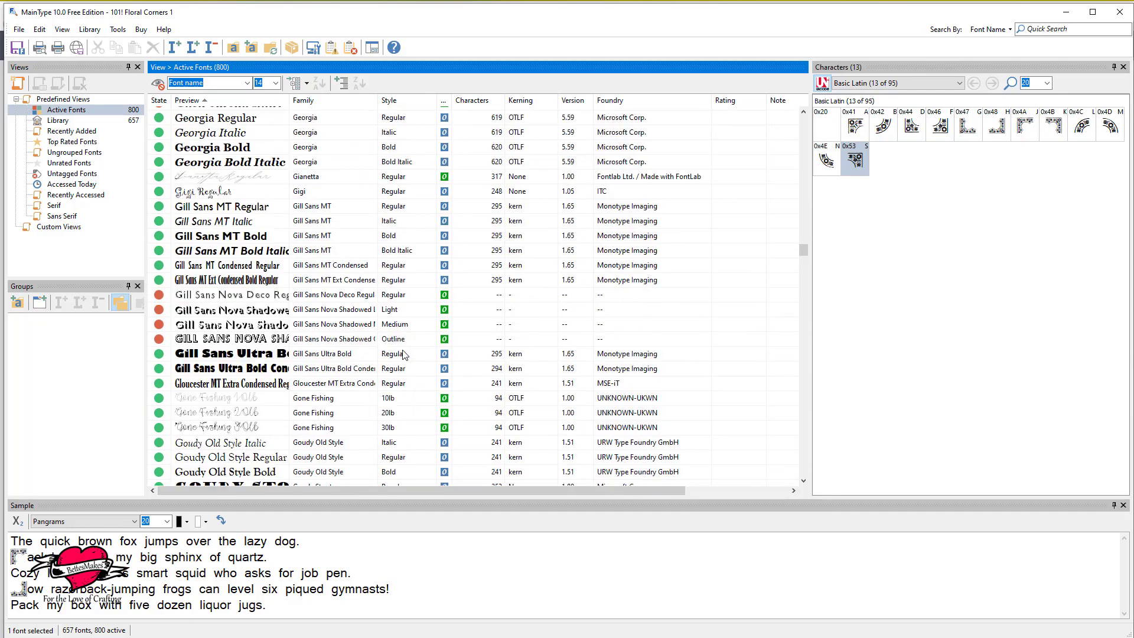
{"action": "scroll", "coordinate": [403, 355], "scroll_direction": "down", "scroll_amount": 7}
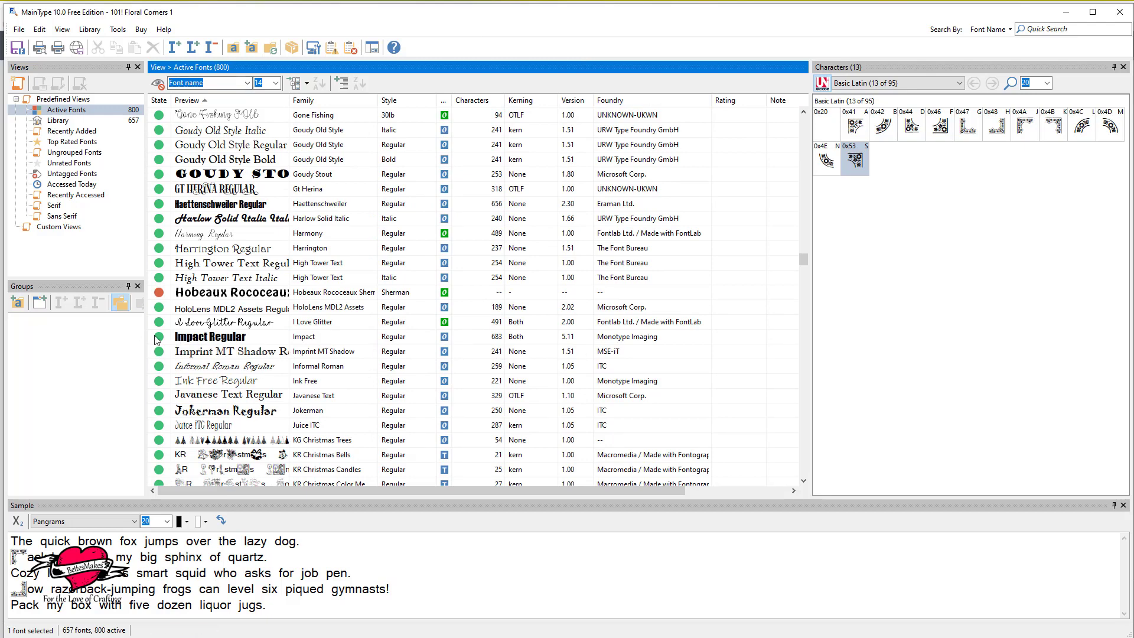
{"action": "left_click", "coordinate": [393, 339]}
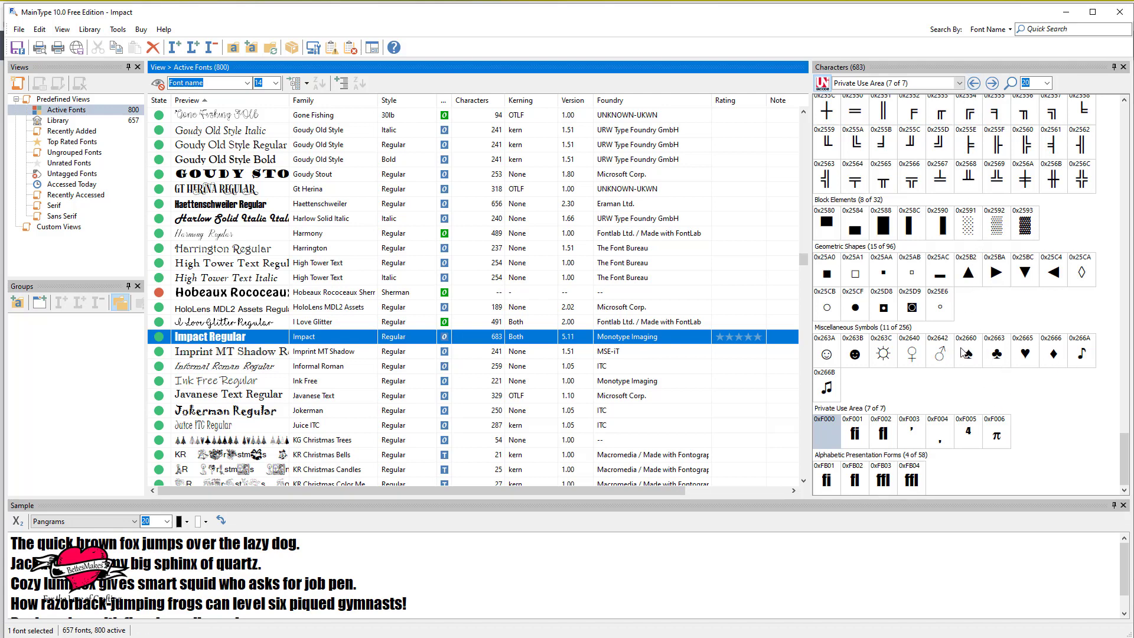
{"action": "scroll", "coordinate": [962, 352], "scroll_direction": "up", "scroll_amount": 10}
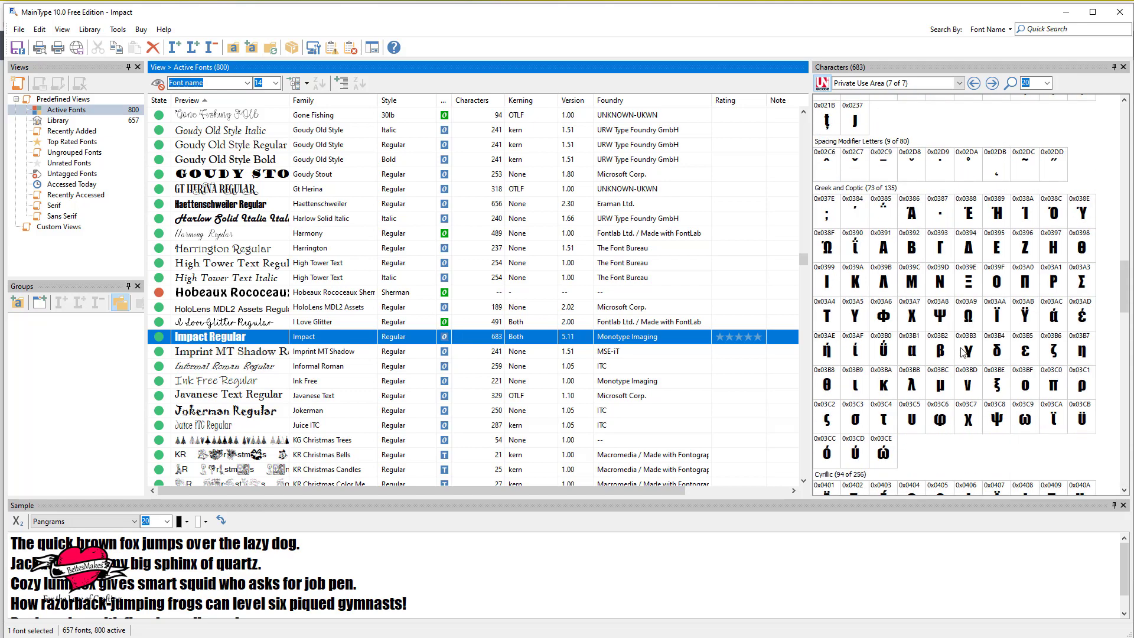
{"action": "scroll", "coordinate": [963, 352], "scroll_direction": "up", "scroll_amount": 8}
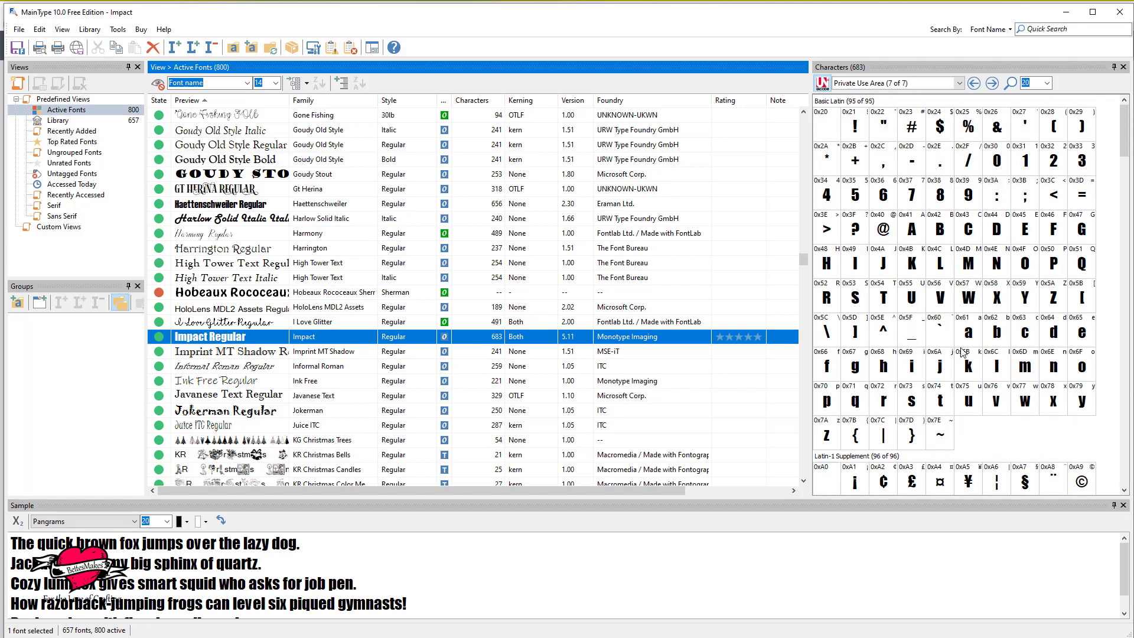
{"action": "scroll", "coordinate": [962, 353], "scroll_direction": "down", "scroll_amount": 15}
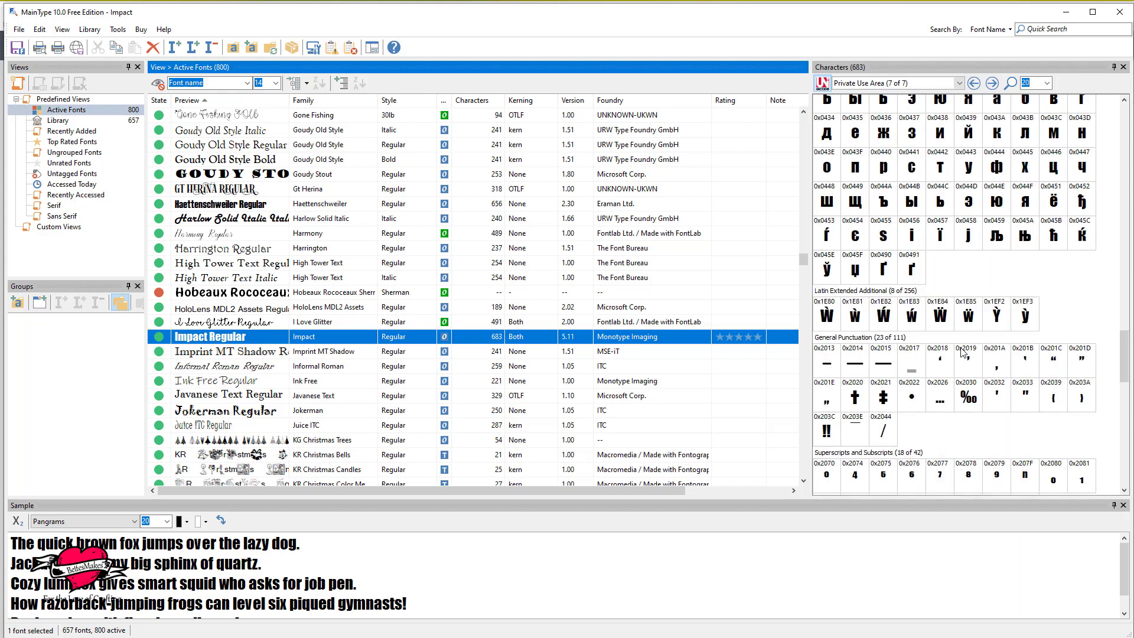
{"action": "scroll", "coordinate": [963, 352], "scroll_direction": "down", "scroll_amount": 10}
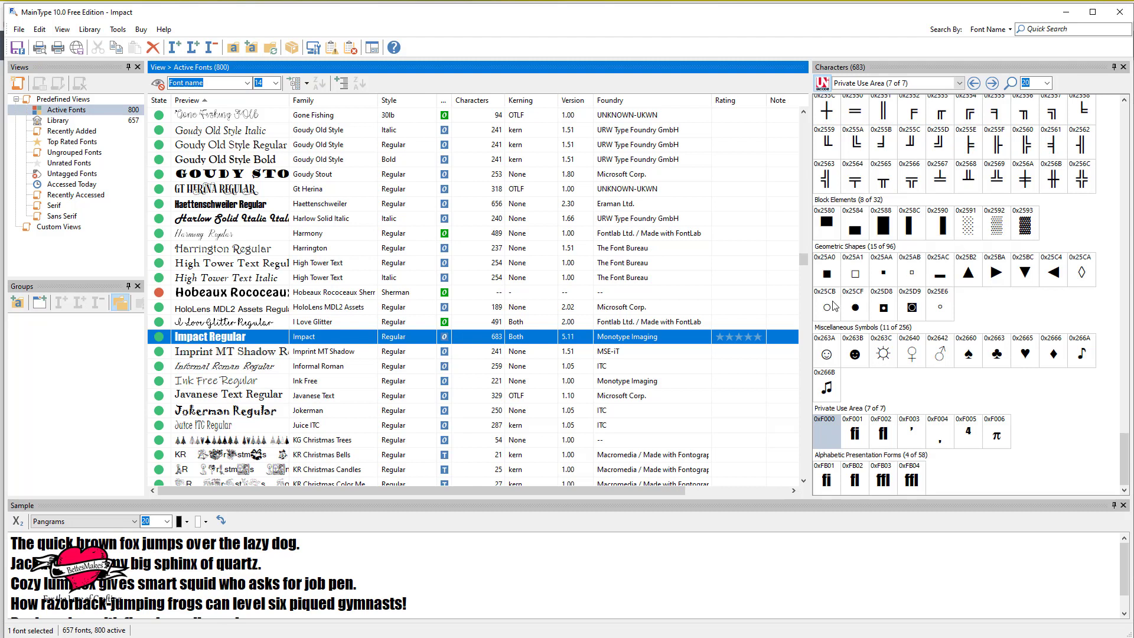
Switch to Cricut Design Space and add the text "I love Crafting" to the canvas.
{"action": "key", "text": "super+Tab"}
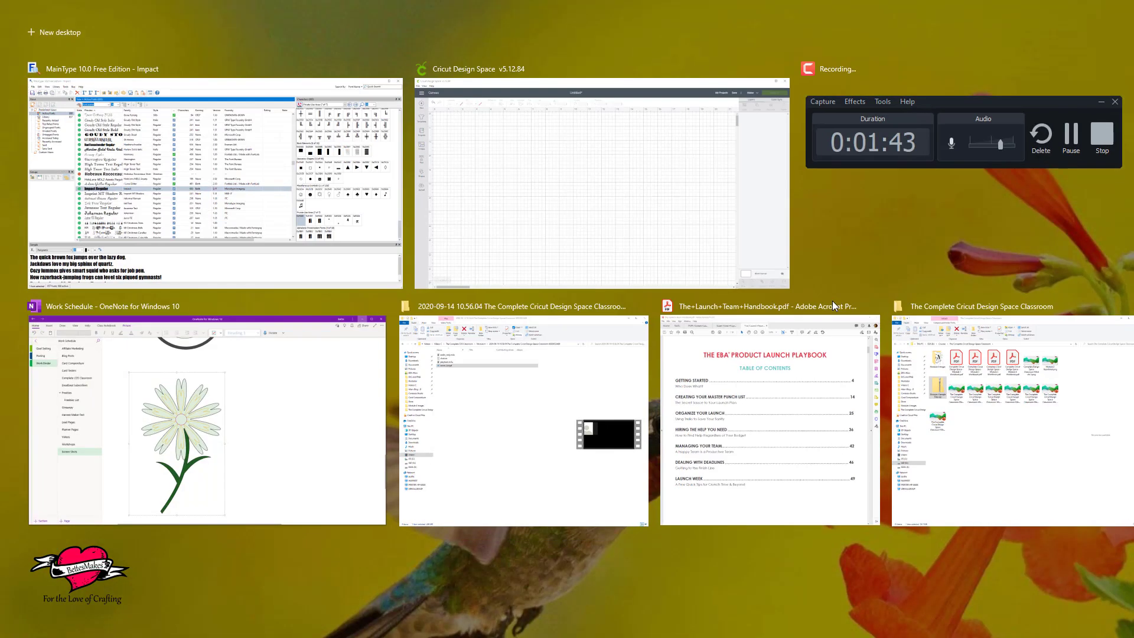
{"action": "left_click", "coordinate": [642, 232]}
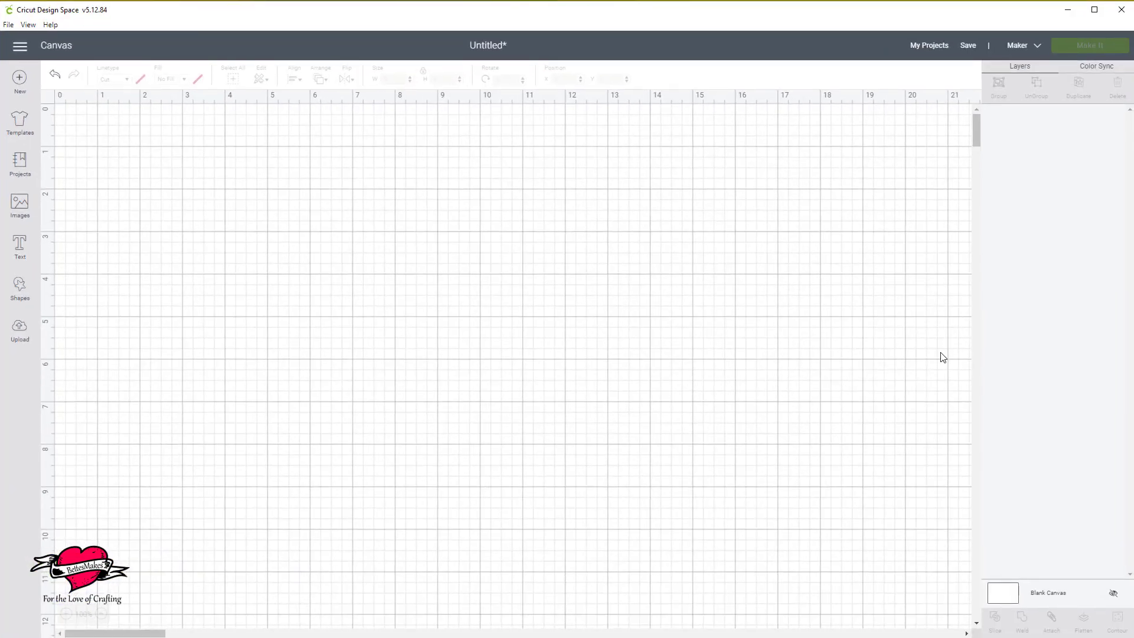
{"action": "left_click", "coordinate": [20, 243]}
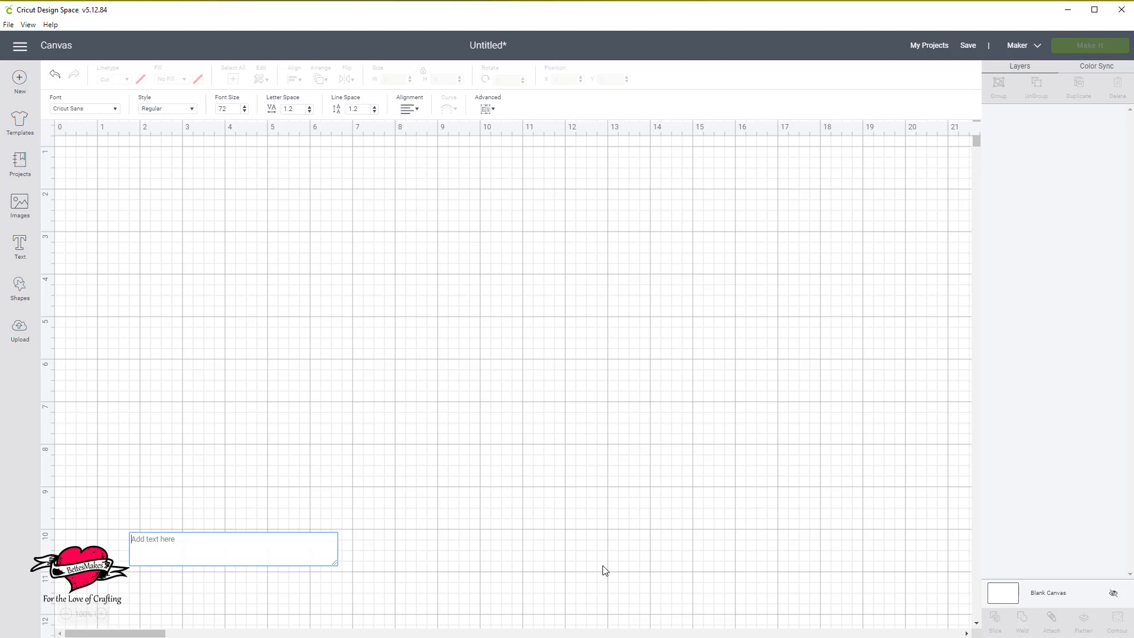
{"action": "type", "text": "I"}
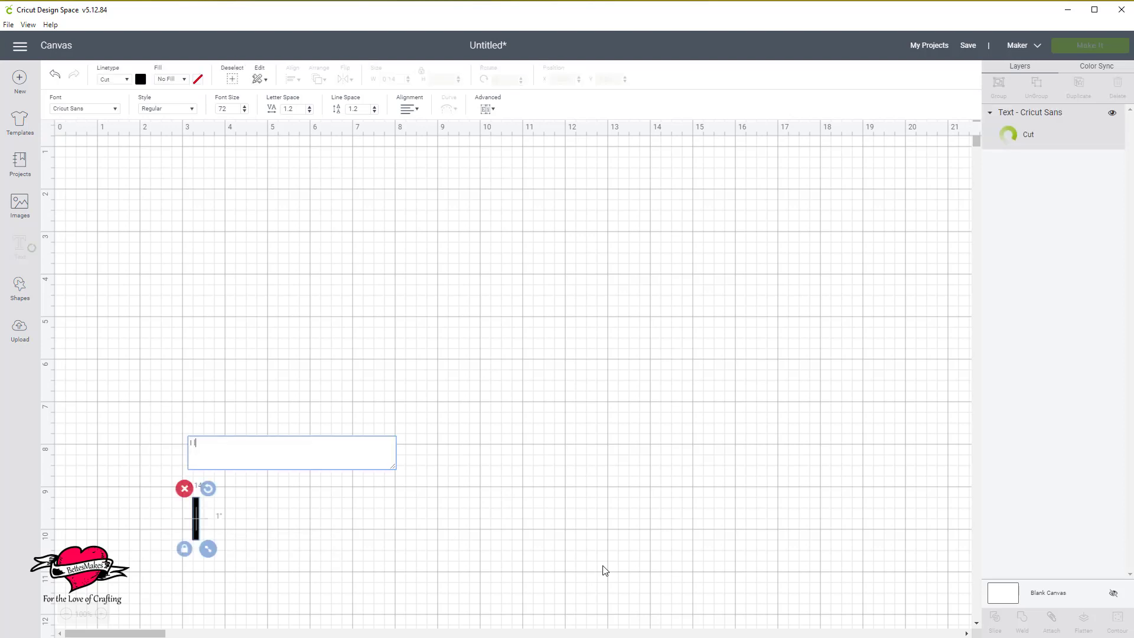
{"action": "type", "text": " love Crafting"}
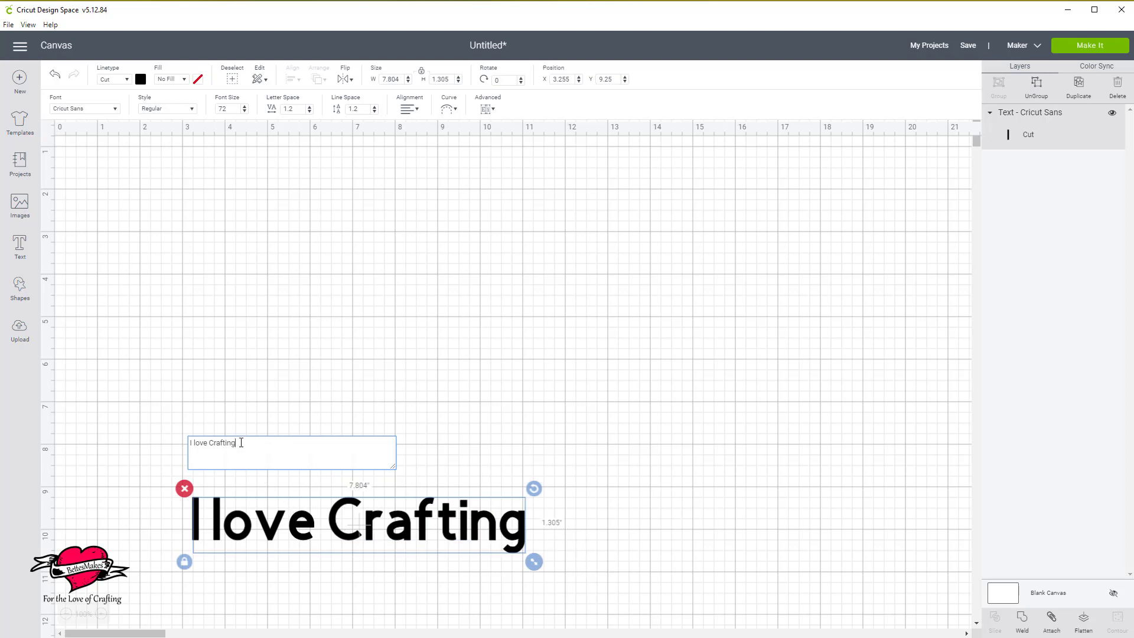
Search the fonts for "I lo" and apply the I Love Glitter font to the "I love Crafting" text.
{"action": "left_click_drag", "start_coordinate": [241, 442], "coordinate": [189, 442]}
{"action": "left_click", "coordinate": [116, 109]}
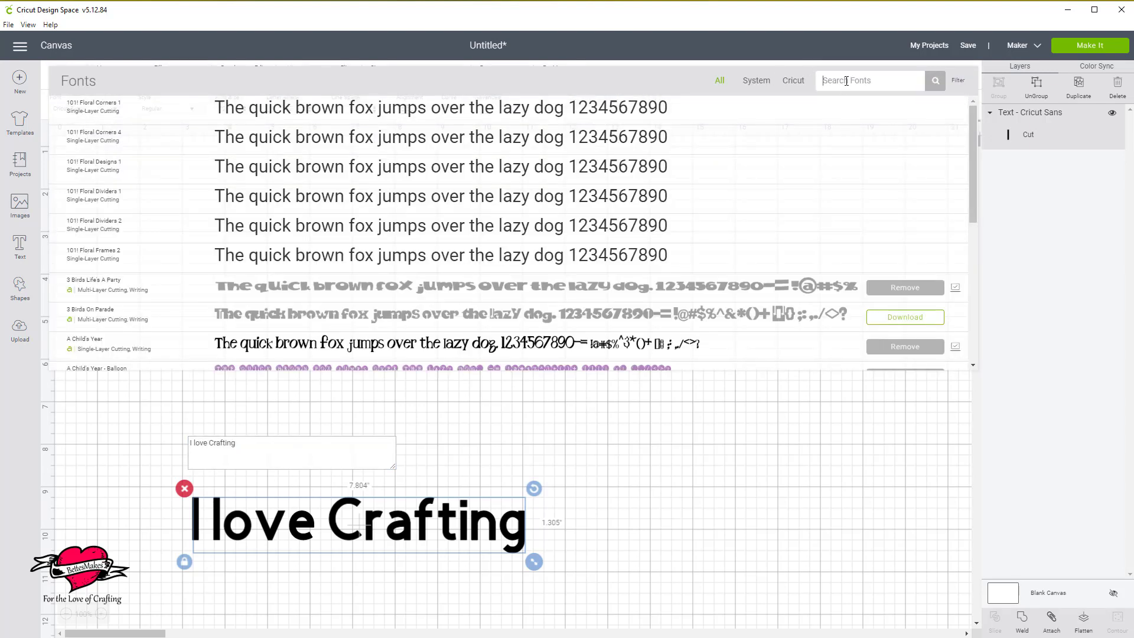
{"action": "left_click", "coordinate": [846, 81]}
{"action": "type", "text": "i"}
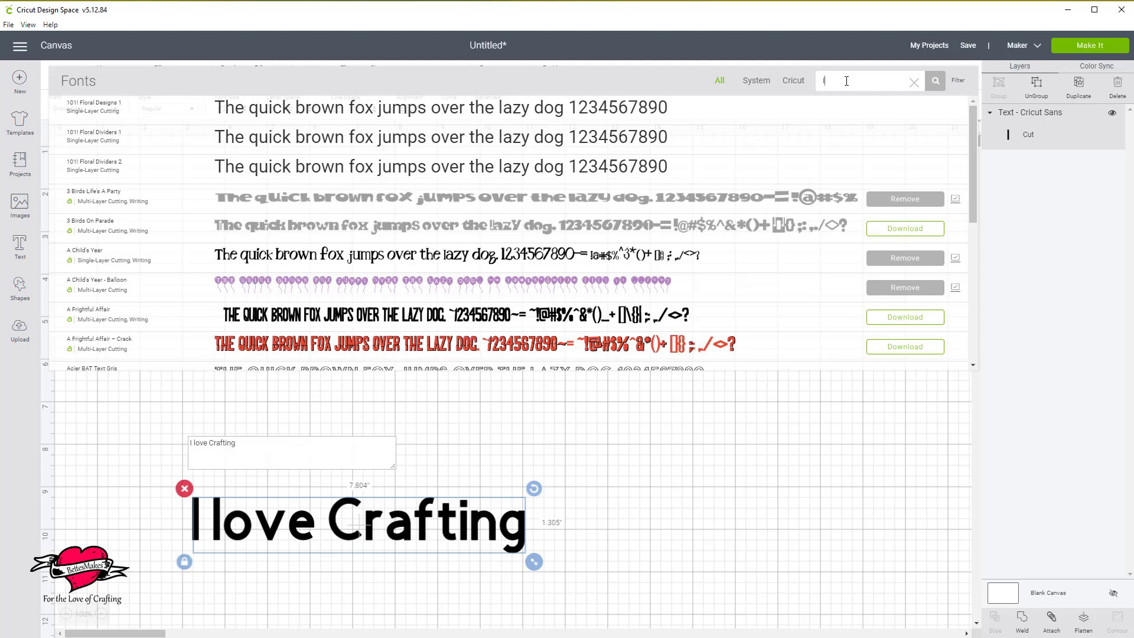
{"action": "type", "text": " lo"}
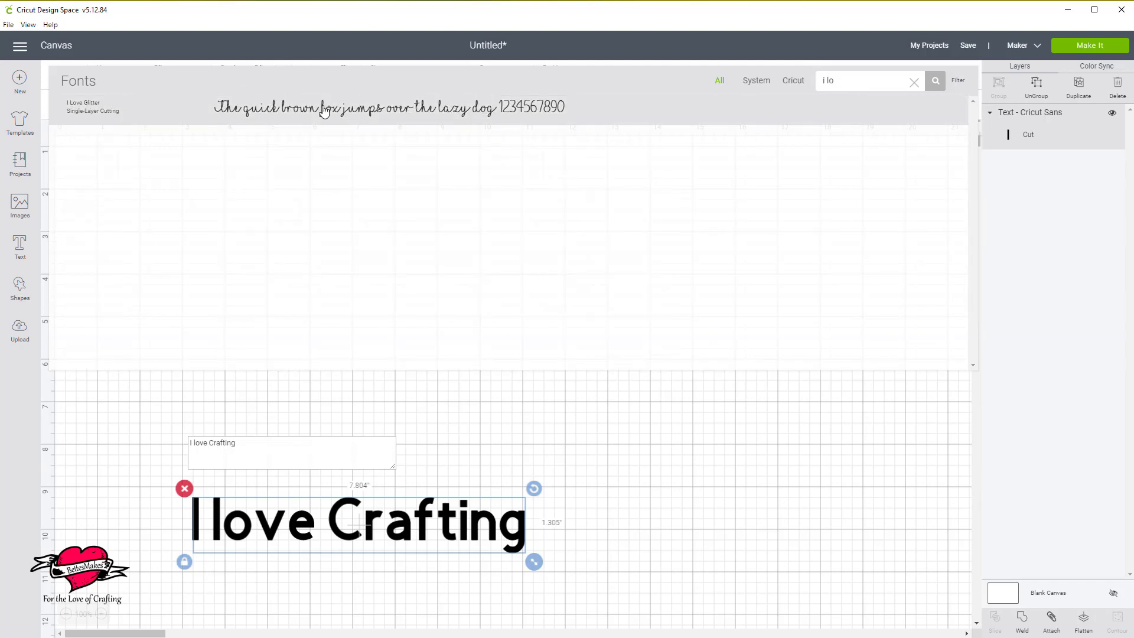
{"action": "left_click", "coordinate": [284, 109]}
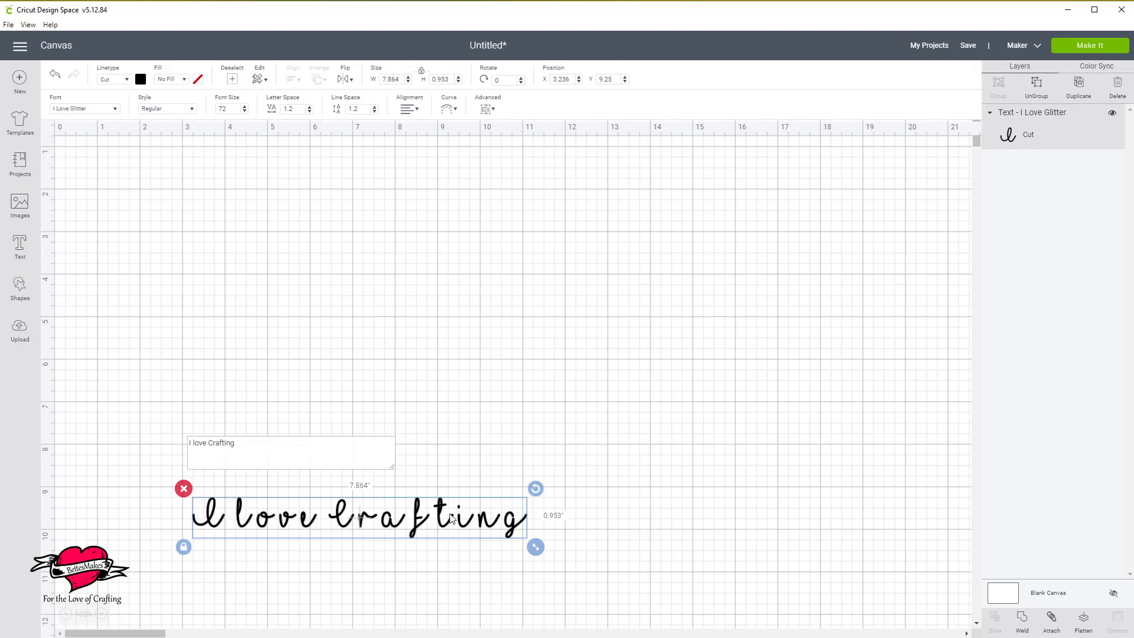
Move the "I love Crafting" text to about X 4.8, Y 2 and set its letter space to -0.3.
{"action": "left_click_drag", "start_coordinate": [469, 498], "coordinate": [503, 226]}
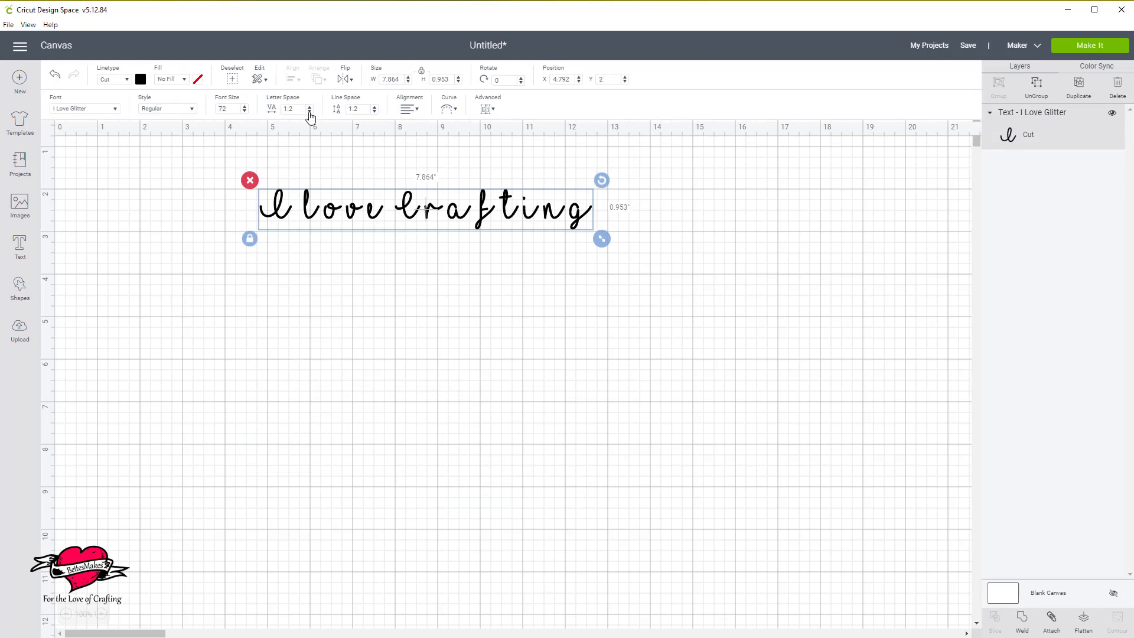
{"action": "left_click", "coordinate": [309, 111]}
{"action": "left_click", "coordinate": [310, 111]}
{"action": "left_click", "coordinate": [310, 111]}
{"action": "left_click", "coordinate": [310, 111]}
{"action": "left_click", "coordinate": [310, 111]}
{"action": "left_click", "coordinate": [310, 111]}
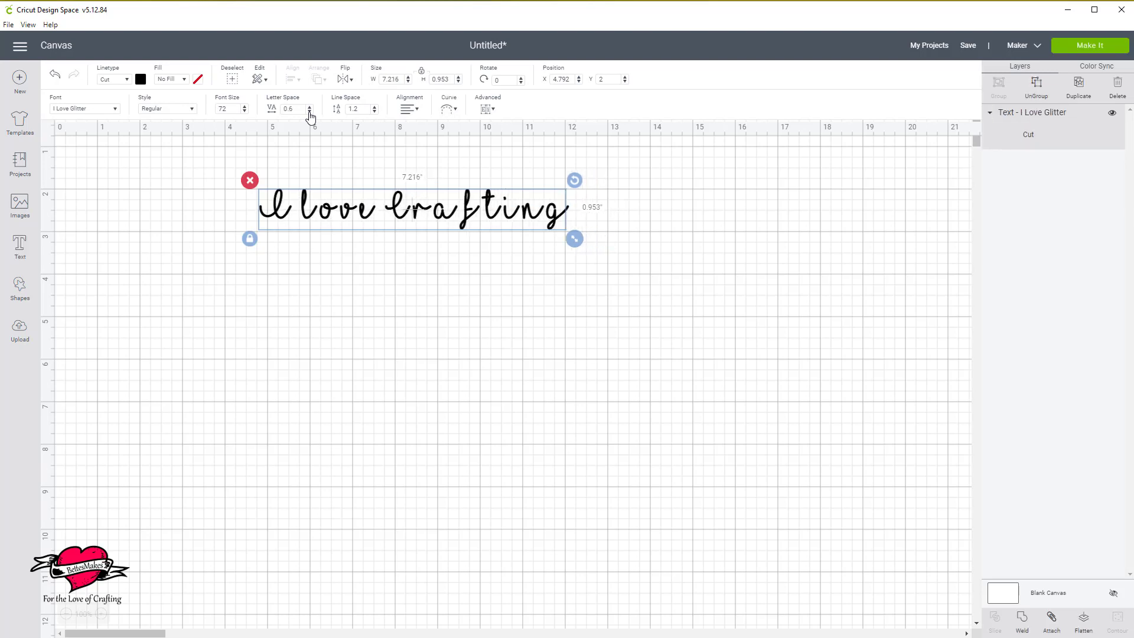
{"action": "left_click", "coordinate": [309, 111]}
{"action": "left_click", "coordinate": [309, 111]}
{"action": "left_click", "coordinate": [309, 111]}
{"action": "left_click", "coordinate": [309, 111]}
{"action": "left_click", "coordinate": [310, 111]}
{"action": "left_click", "coordinate": [310, 111]}
{"action": "left_click", "coordinate": [309, 111]}
{"action": "left_click", "coordinate": [309, 111]}
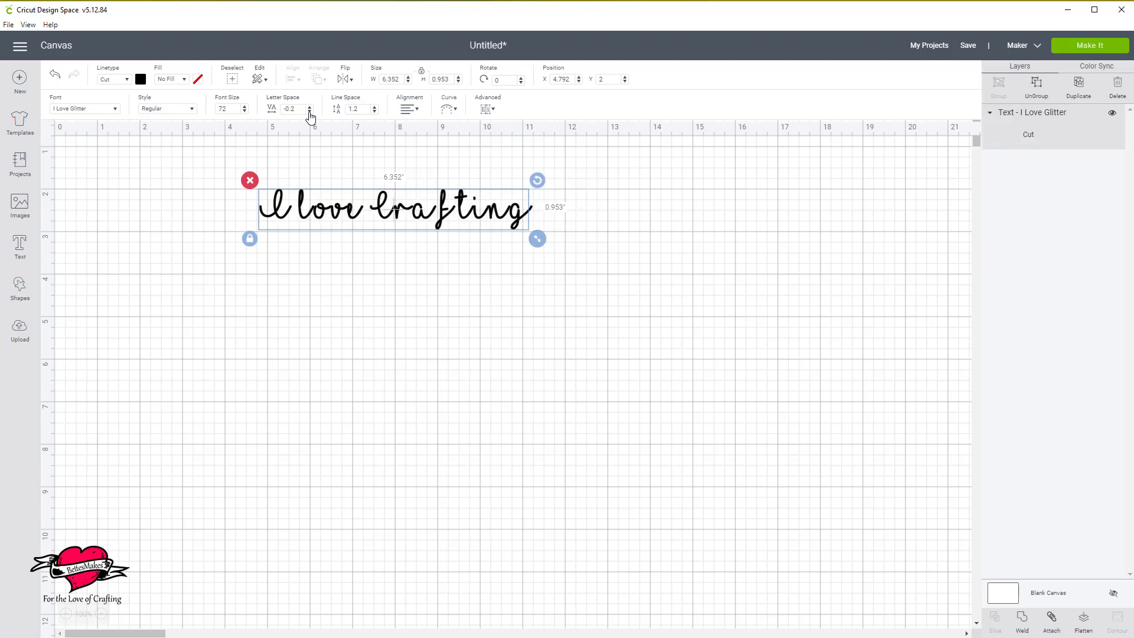
{"action": "left_click", "coordinate": [310, 111]}
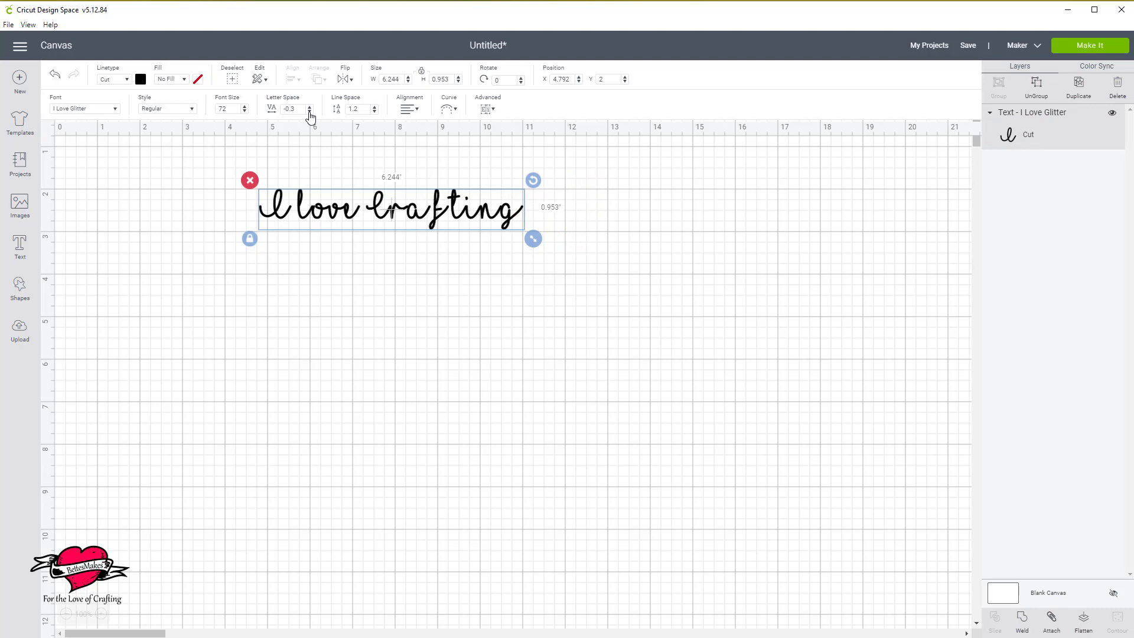
Deselect the "I love Crafting" text and start a new empty text box on the canvas.
{"action": "left_click", "coordinate": [401, 249]}
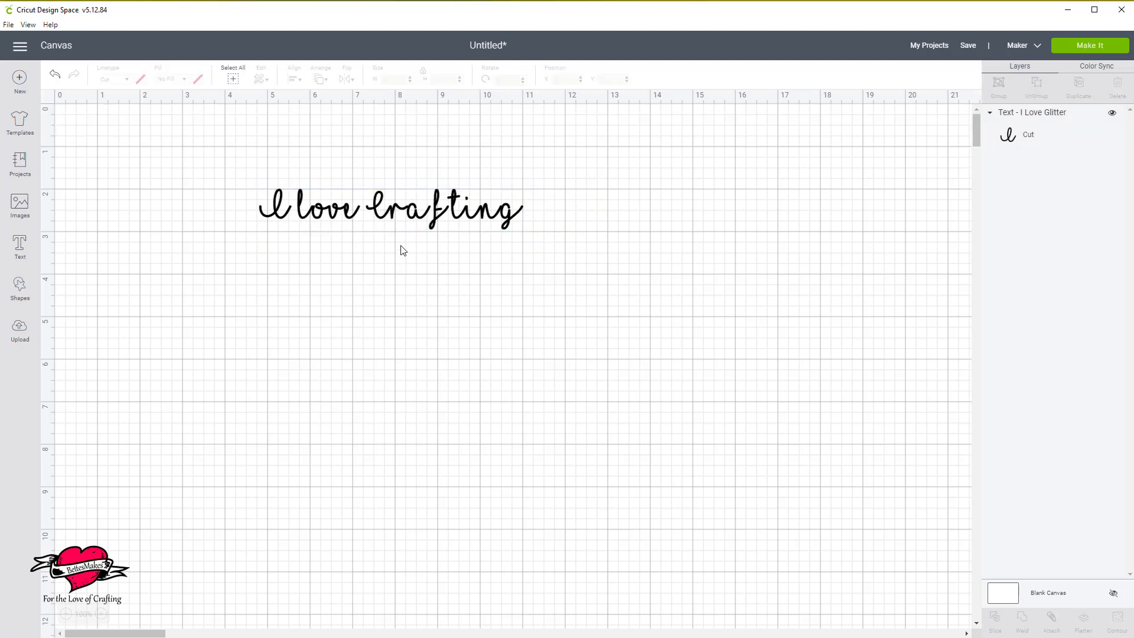
{"action": "left_click", "coordinate": [368, 214]}
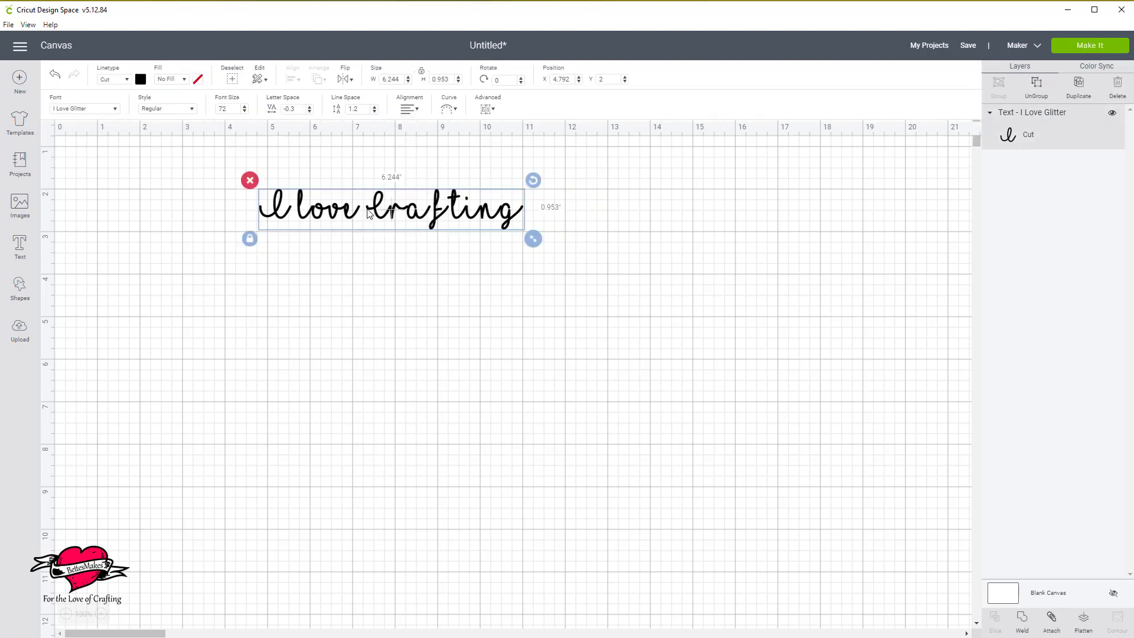
{"action": "left_click", "coordinate": [349, 297]}
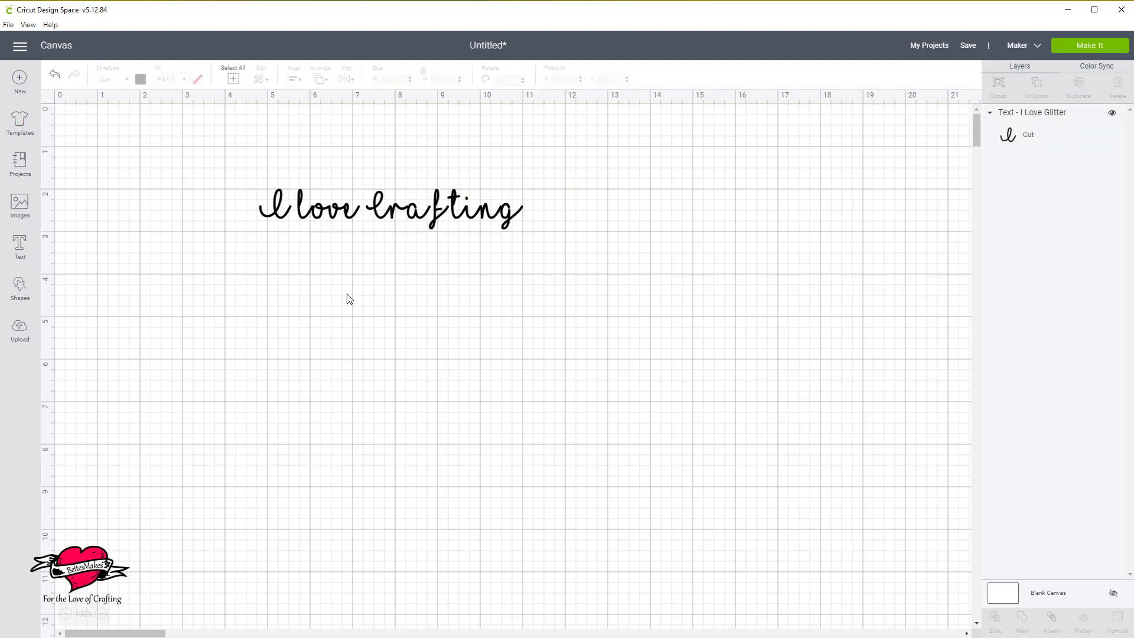
{"action": "left_click", "coordinate": [17, 248]}
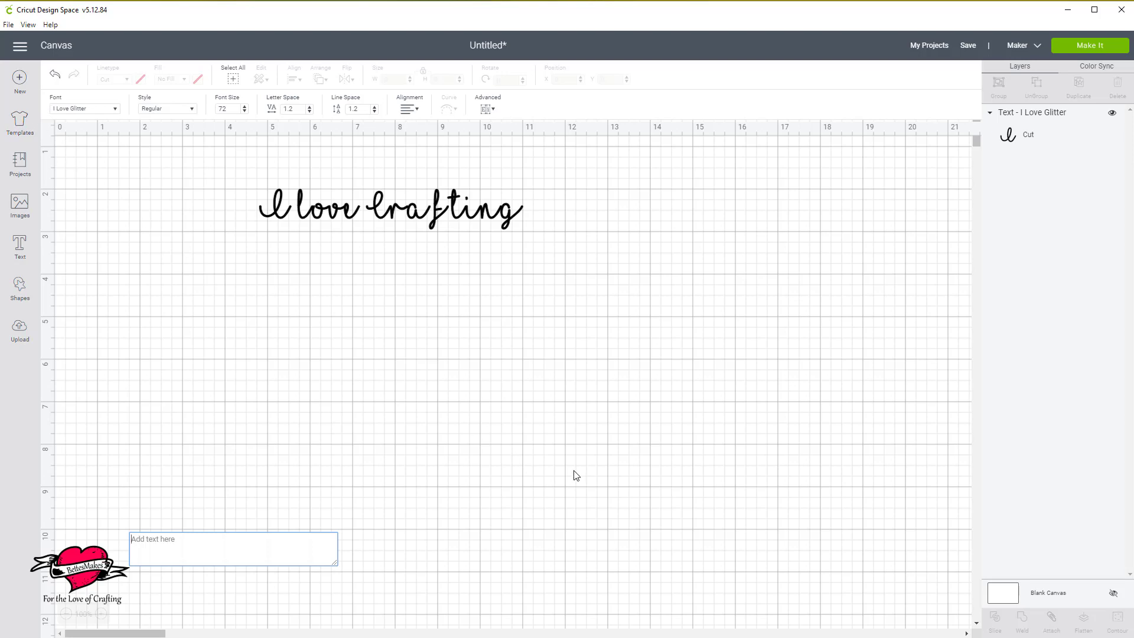
Switch to MainType, select the I Love Glitter font and bring up its Private Use Area characters.
{"action": "key", "text": "alt+Tab"}
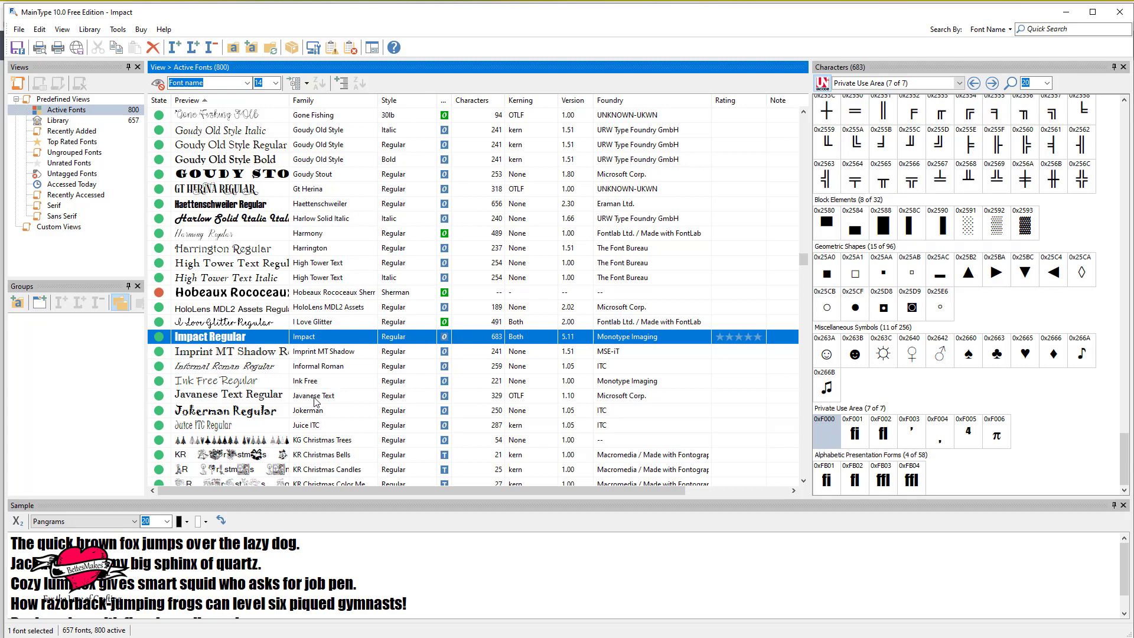
{"action": "left_click", "coordinate": [311, 325]}
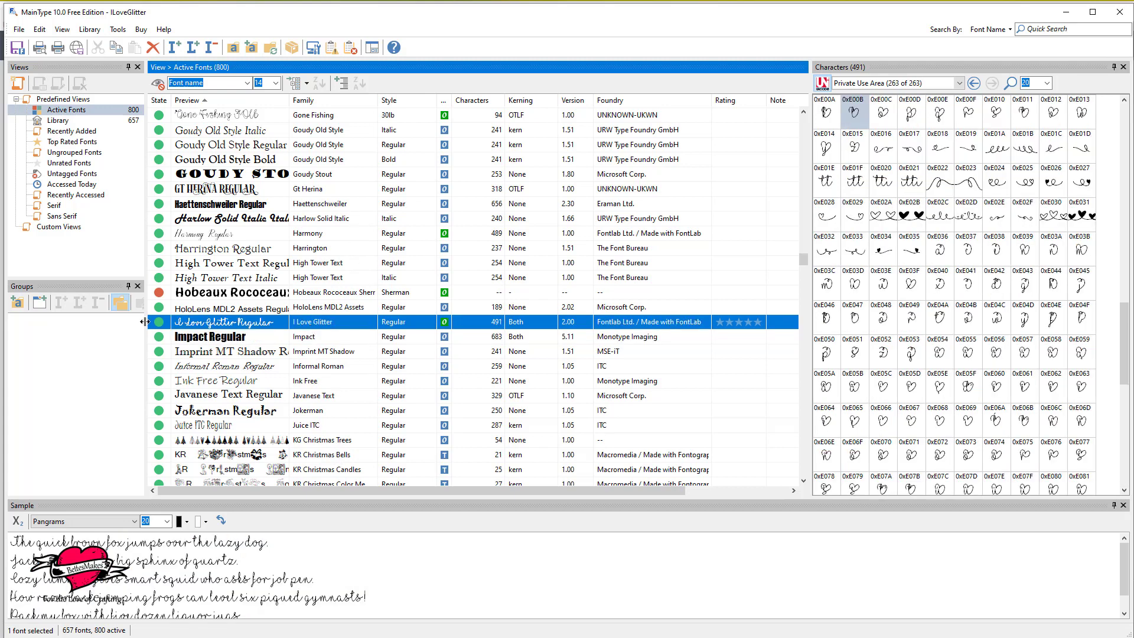
{"action": "scroll", "coordinate": [1003, 154], "scroll_direction": "up", "scroll_amount": 10}
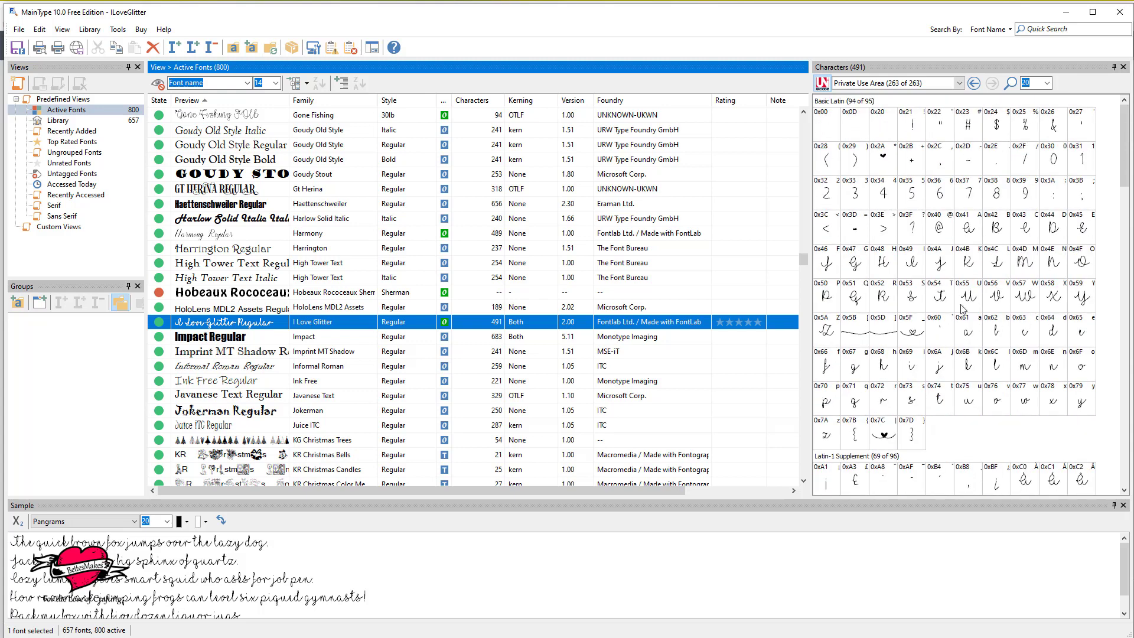
{"action": "scroll", "coordinate": [943, 301], "scroll_direction": "down", "scroll_amount": 10}
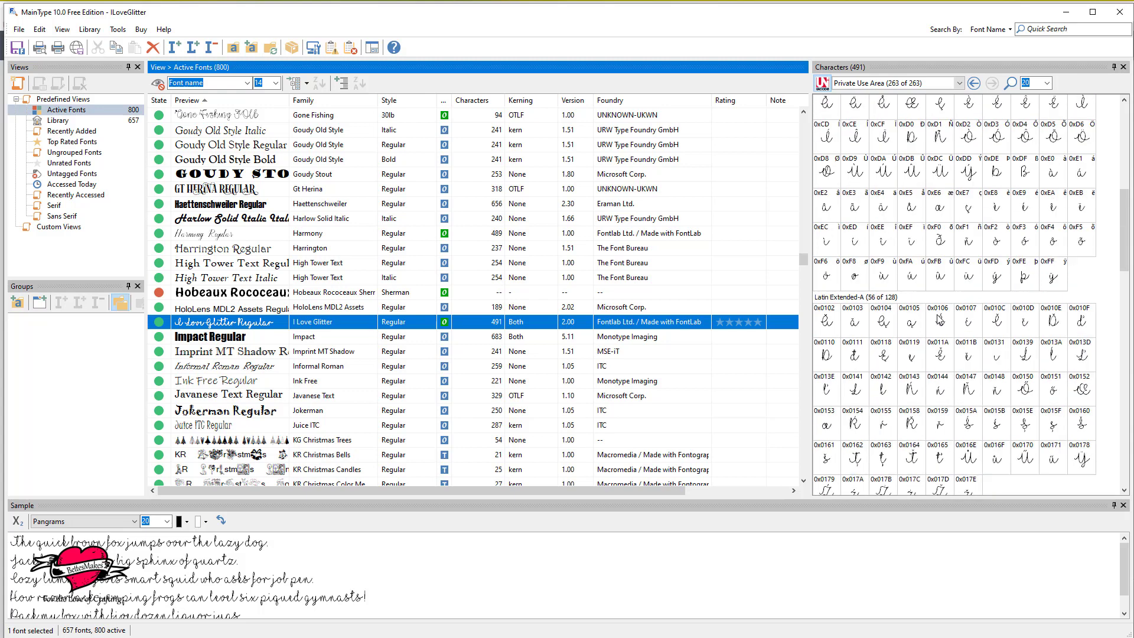
{"action": "scroll", "coordinate": [938, 319], "scroll_direction": "down", "scroll_amount": 2}
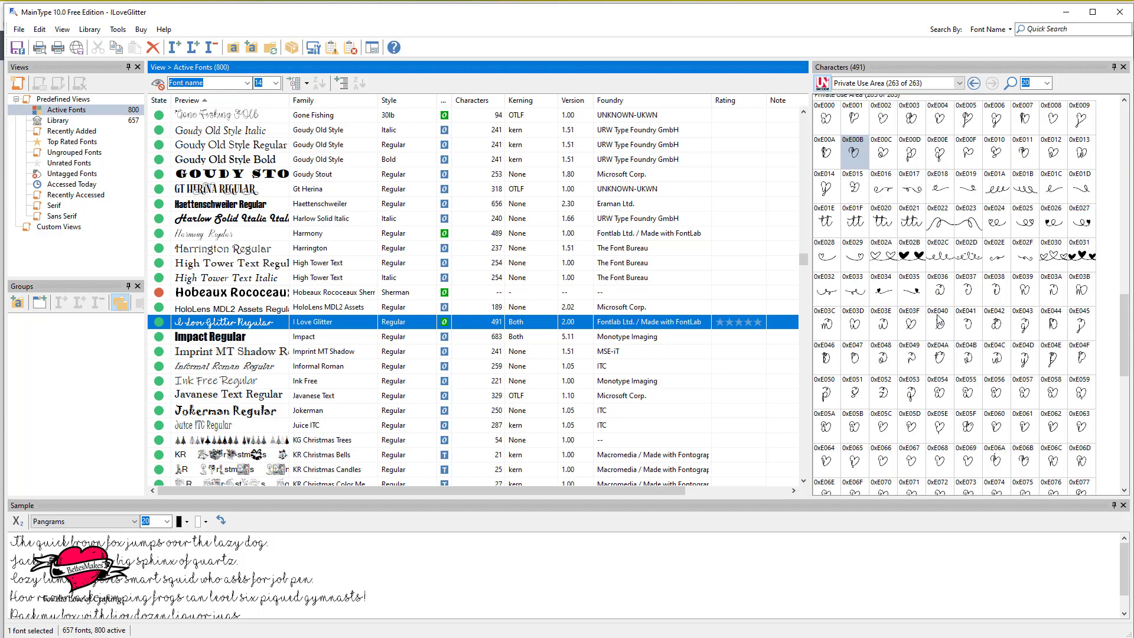
Examine the heart, swash and decorated letter glyphs in the Private Use Area of the I Love Glitter font.
{"action": "left_click", "coordinate": [908, 259]}
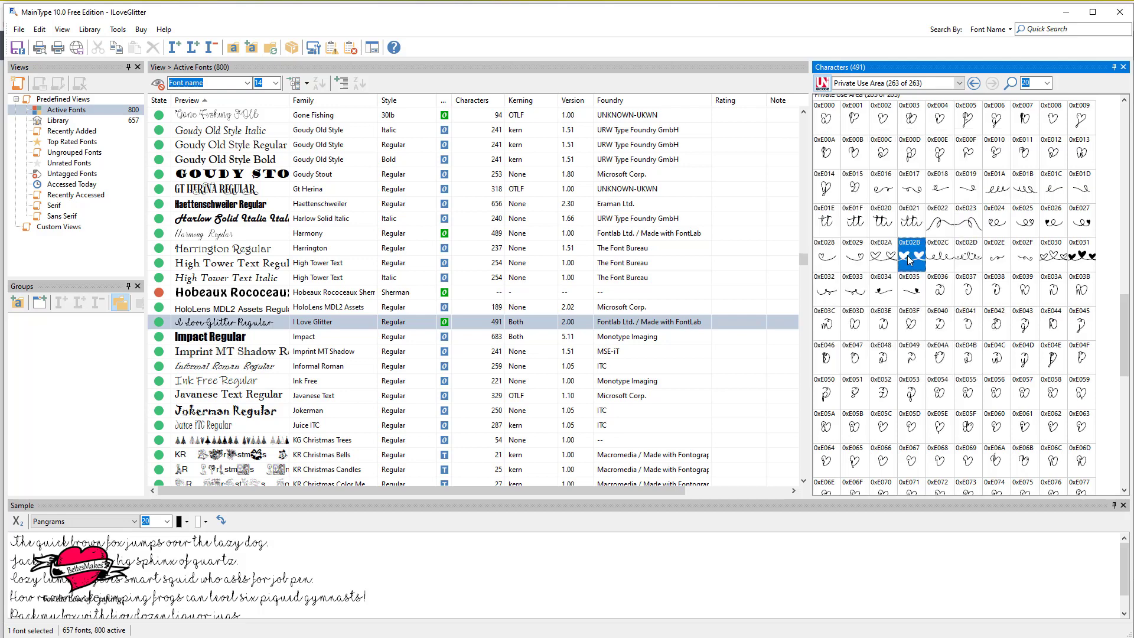
{"action": "left_click", "coordinate": [1054, 258]}
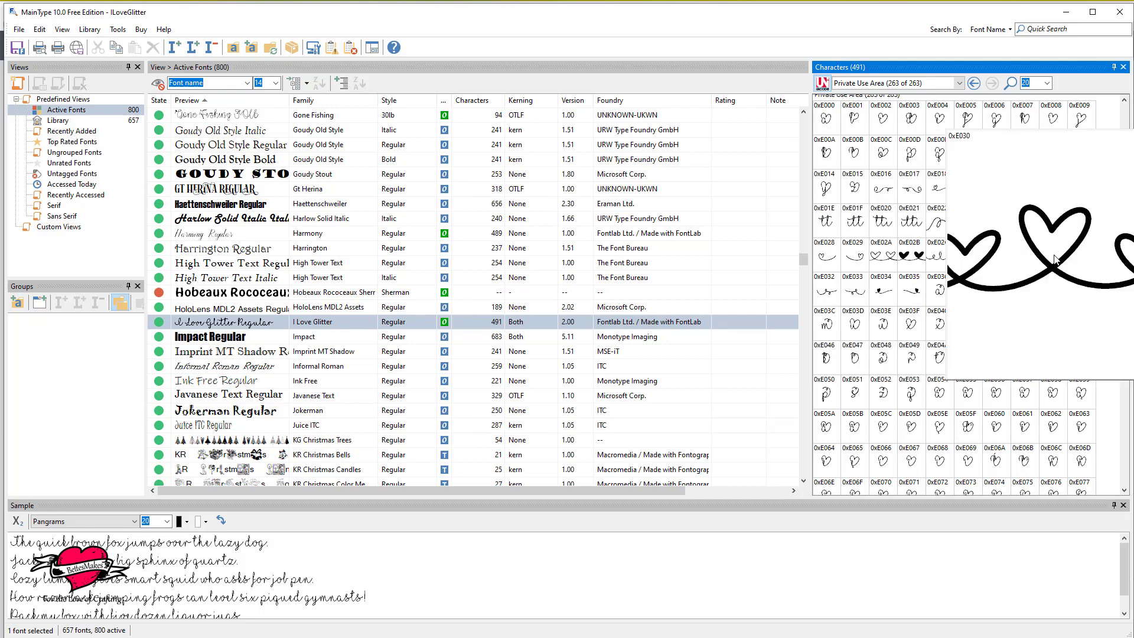
{"action": "left_click", "coordinate": [1025, 268]}
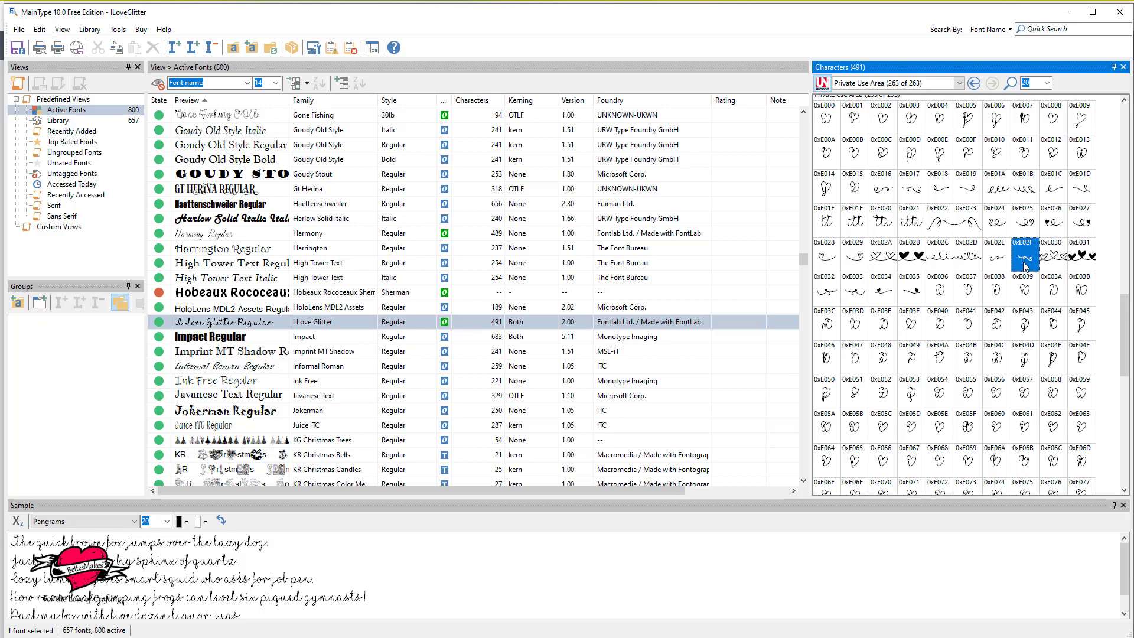
{"action": "left_click", "coordinate": [881, 327]}
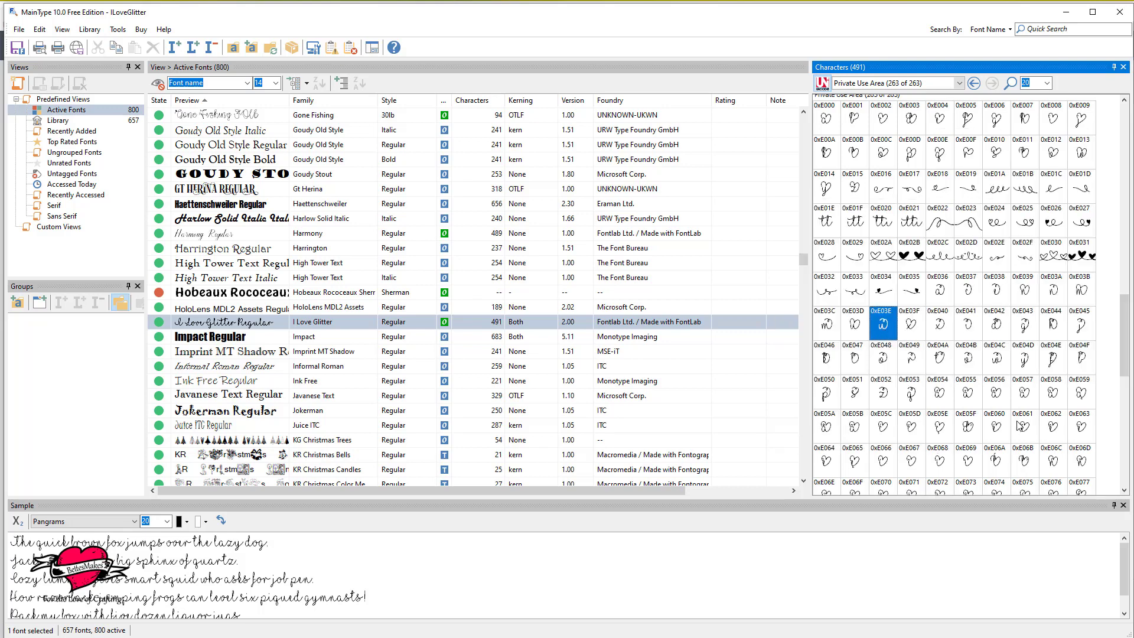
{"action": "scroll", "coordinate": [1015, 423], "scroll_direction": "down", "scroll_amount": 4}
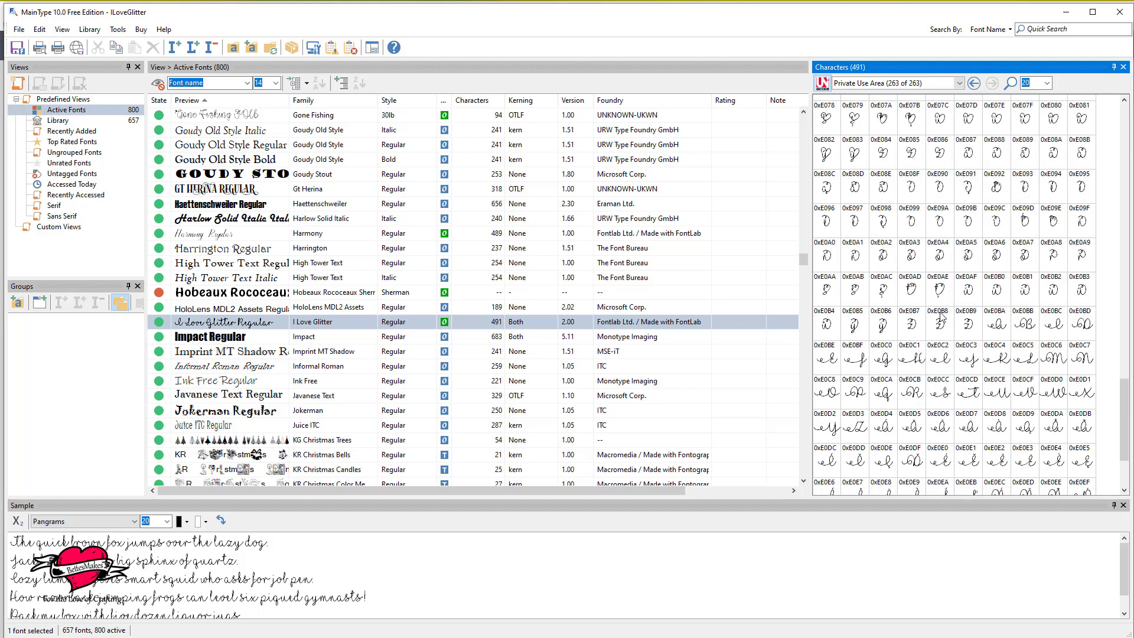
{"action": "left_click", "coordinate": [970, 257]}
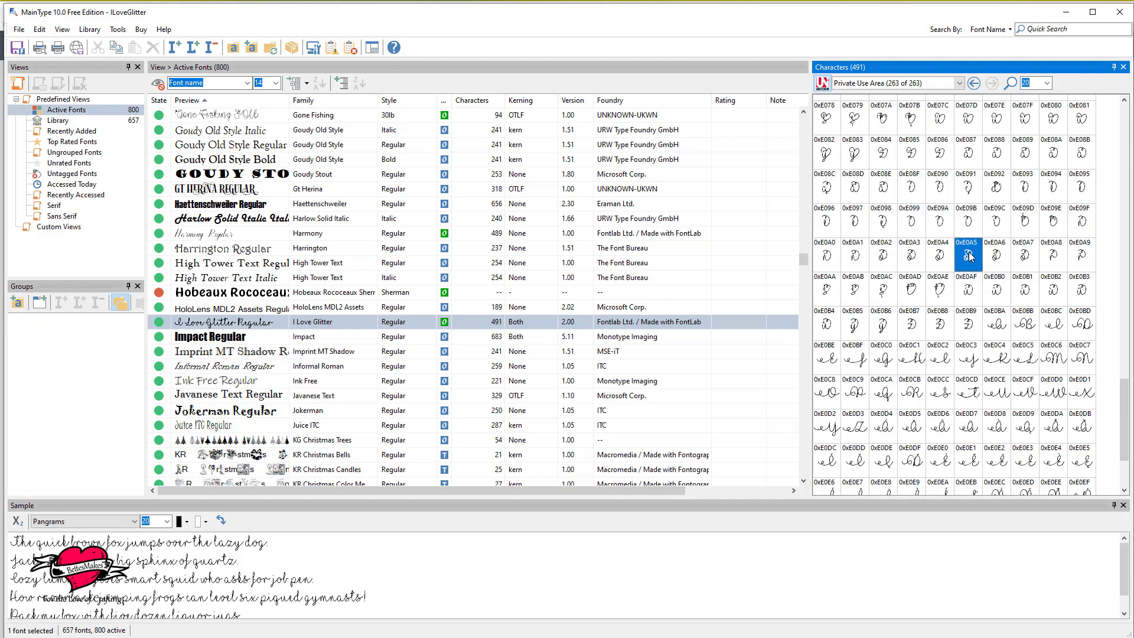
{"action": "scroll", "coordinate": [969, 256], "scroll_direction": "up", "scroll_amount": 3}
{"action": "scroll", "coordinate": [970, 256], "scroll_direction": "up", "scroll_amount": 1}
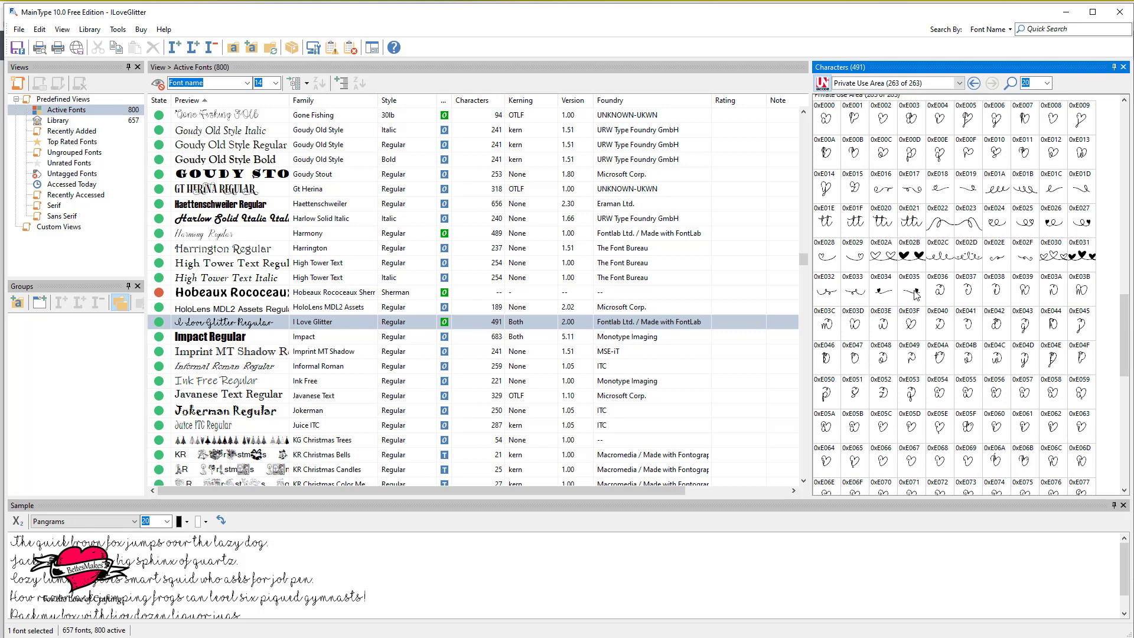
Copy the heart-tail swash glyph 0xE035 to the clipboard as a character.
{"action": "mouse_move", "coordinate": [915, 294]}
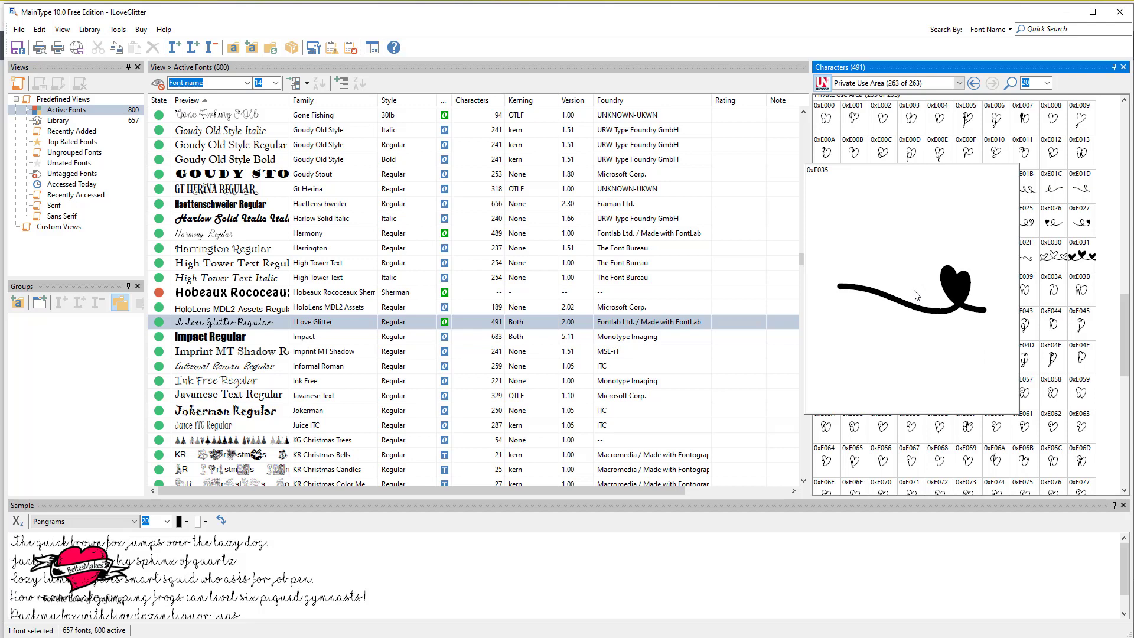
{"action": "left_click", "coordinate": [915, 294]}
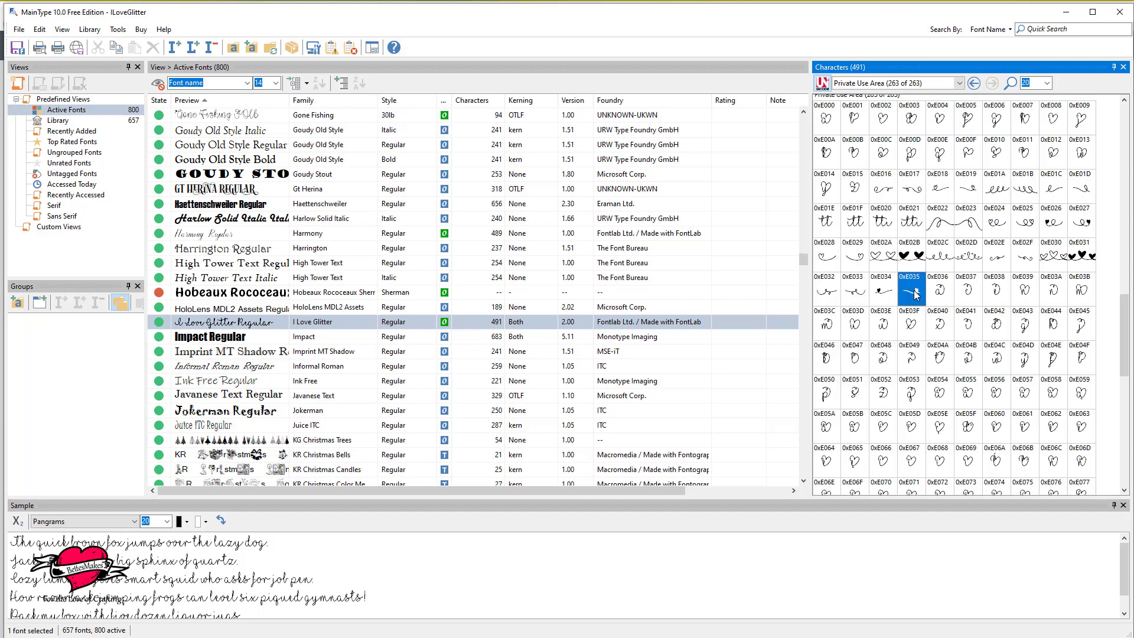
{"action": "right_click", "coordinate": [915, 294]}
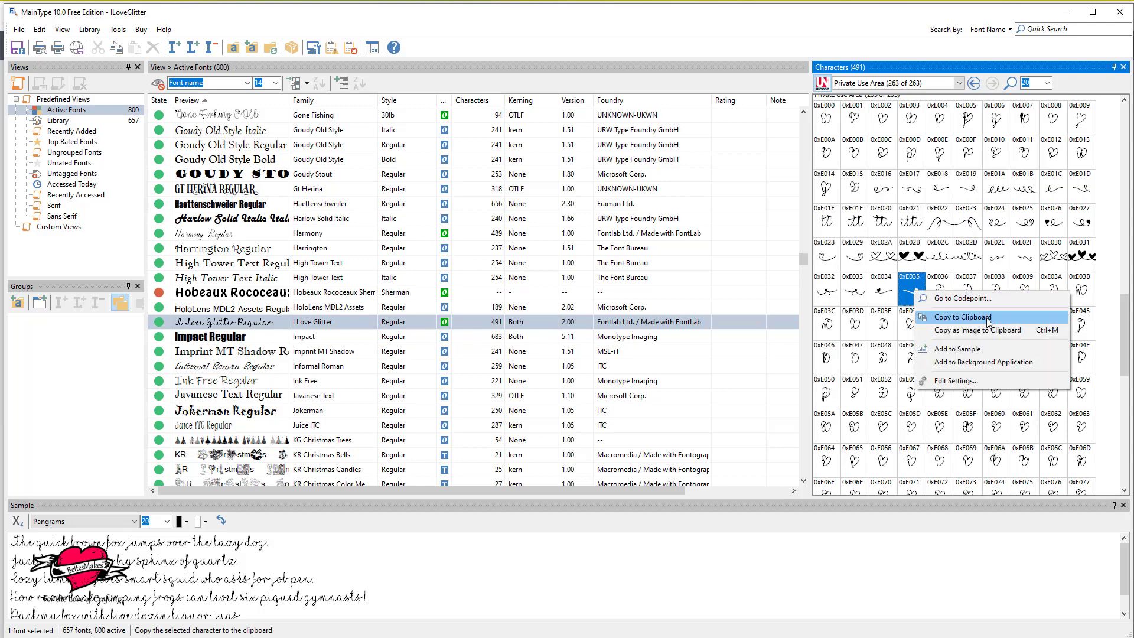
{"action": "left_click", "coordinate": [987, 319]}
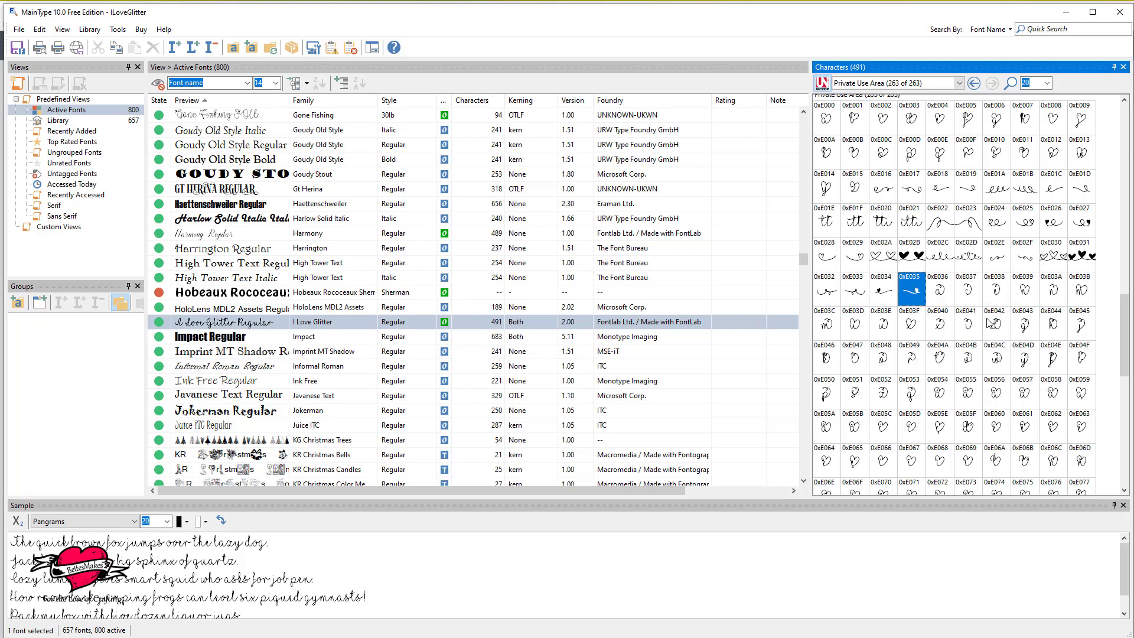
Switch to Cricut Design Space, paste the glyph into the empty text box and join it to the final "g" at about X 11, Y 2.3.
{"action": "key", "text": "alt+Tab"}
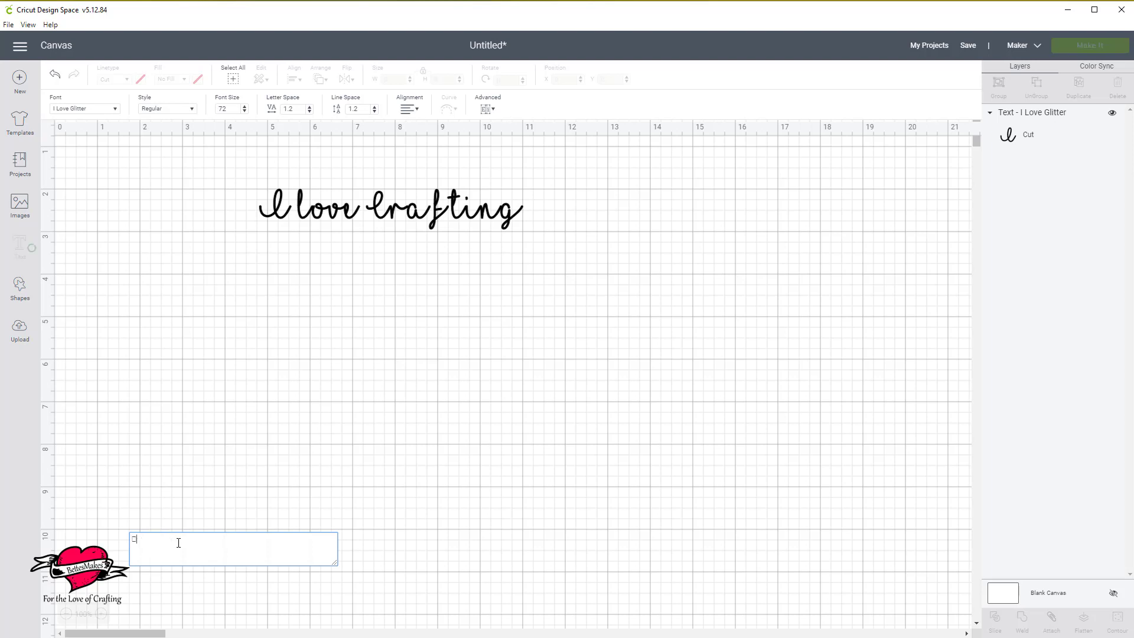
{"action": "key", "text": "ctrl+v"}
{"action": "left_click", "coordinate": [229, 512]}
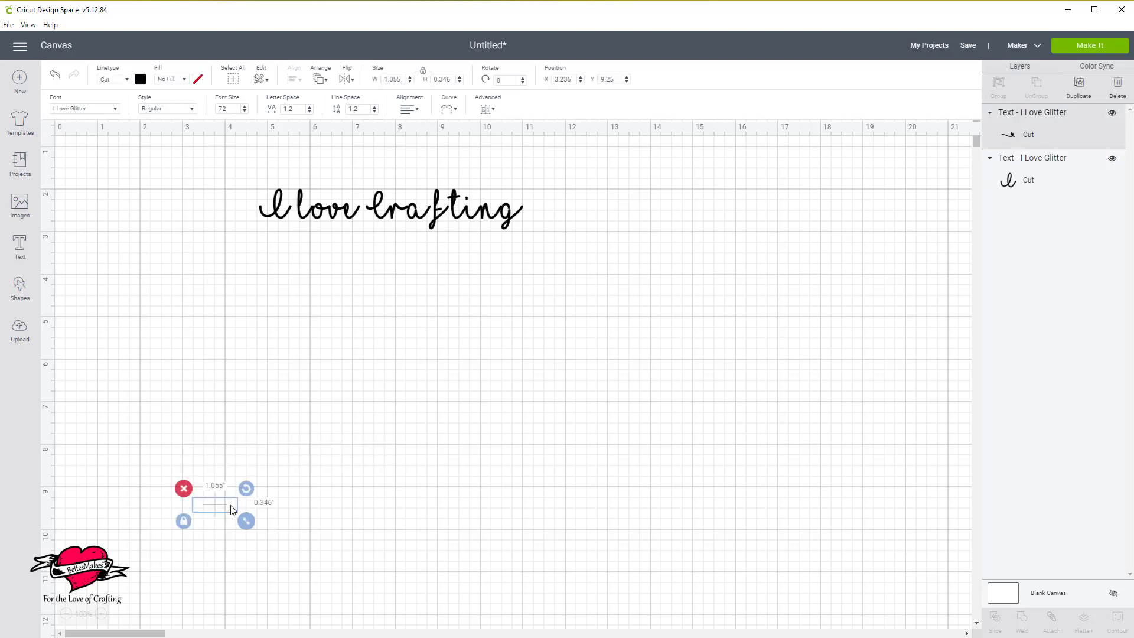
{"action": "left_click_drag", "start_coordinate": [230, 511], "coordinate": [561, 212]}
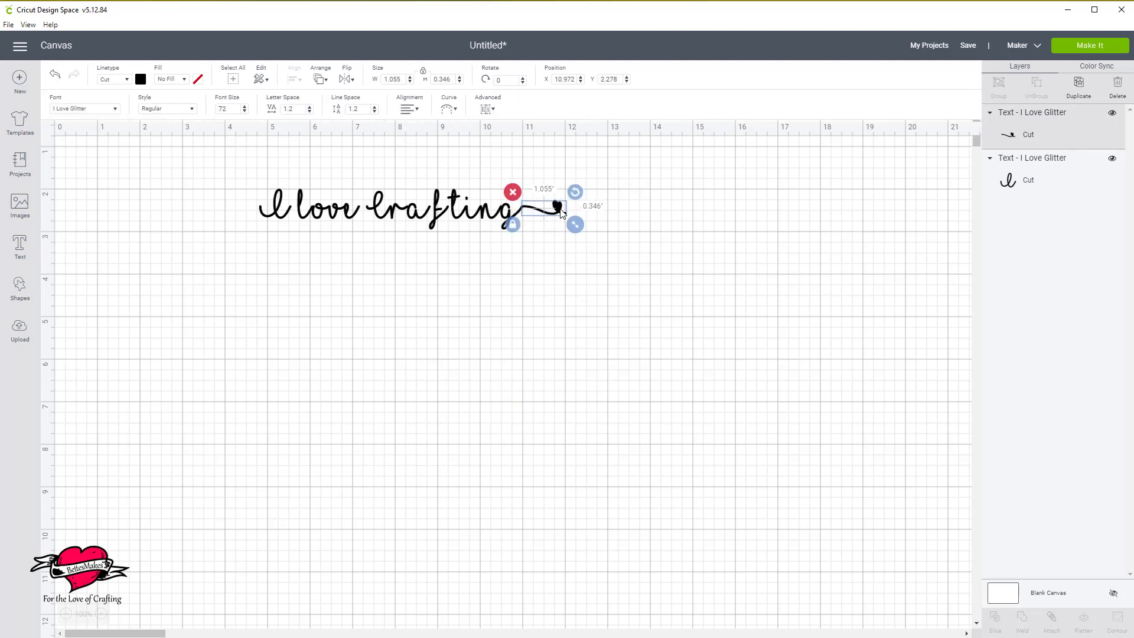
{"action": "left_click", "coordinate": [527, 303]}
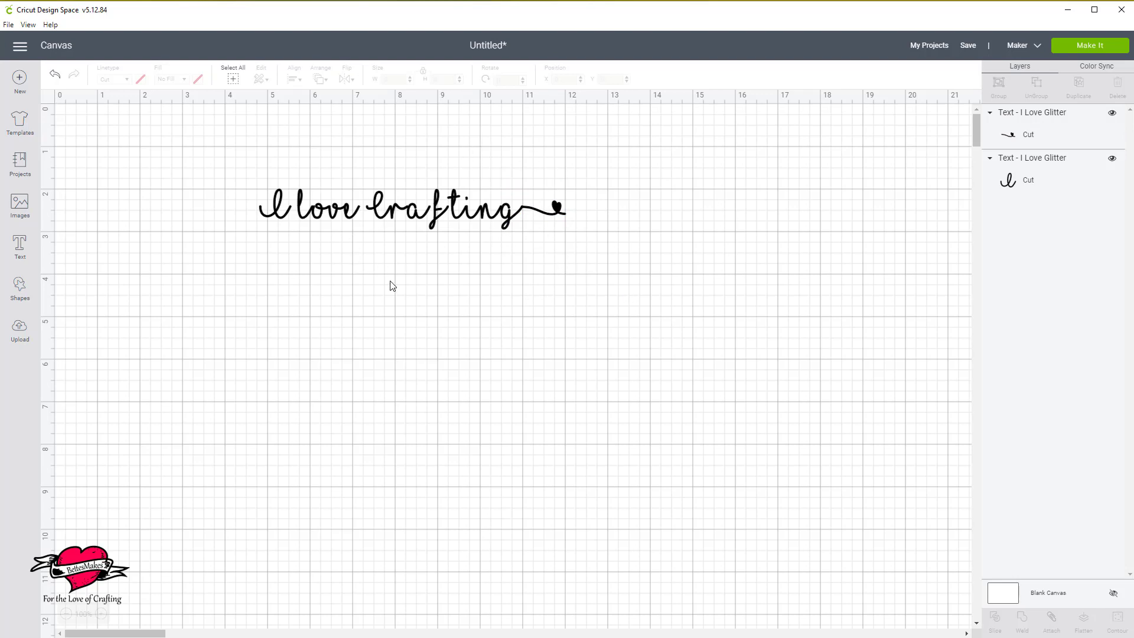
Switch to MainType and copy the mirrored heart swash glyph 0xE034 to the clipboard as a character.
{"action": "key", "text": "alt+Tab"}
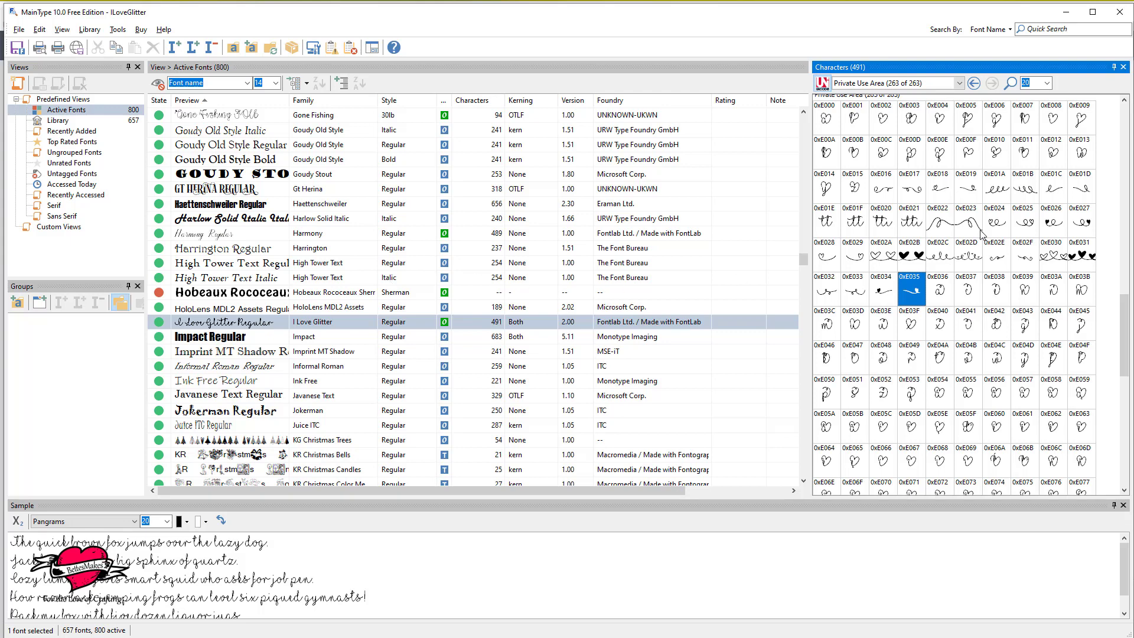
{"action": "left_click", "coordinate": [883, 295]}
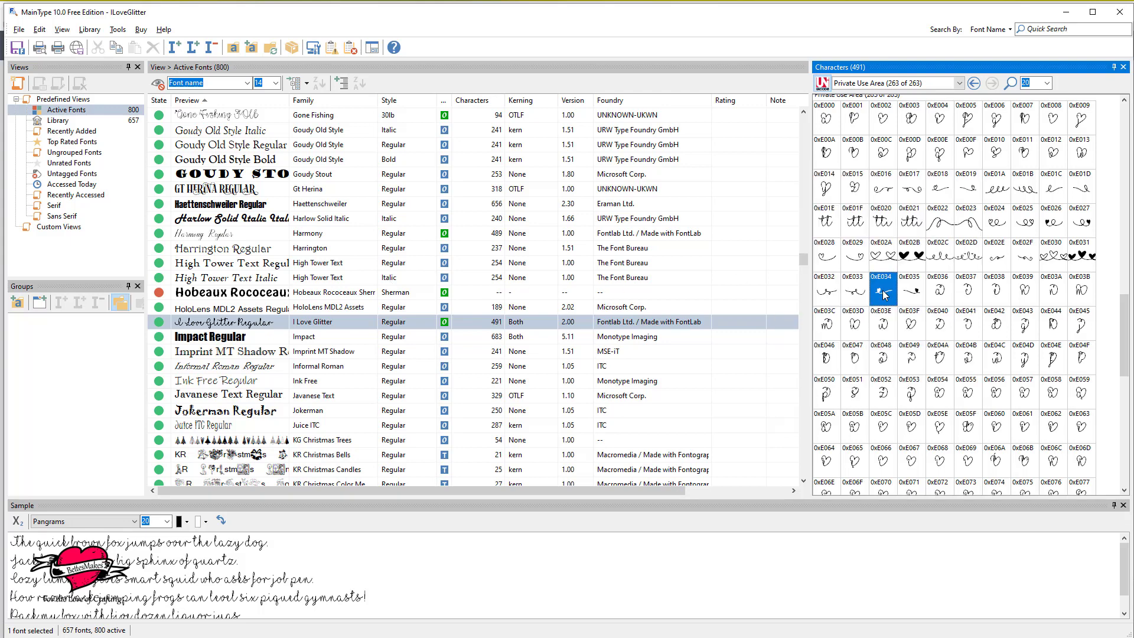
{"action": "right_click", "coordinate": [884, 294]}
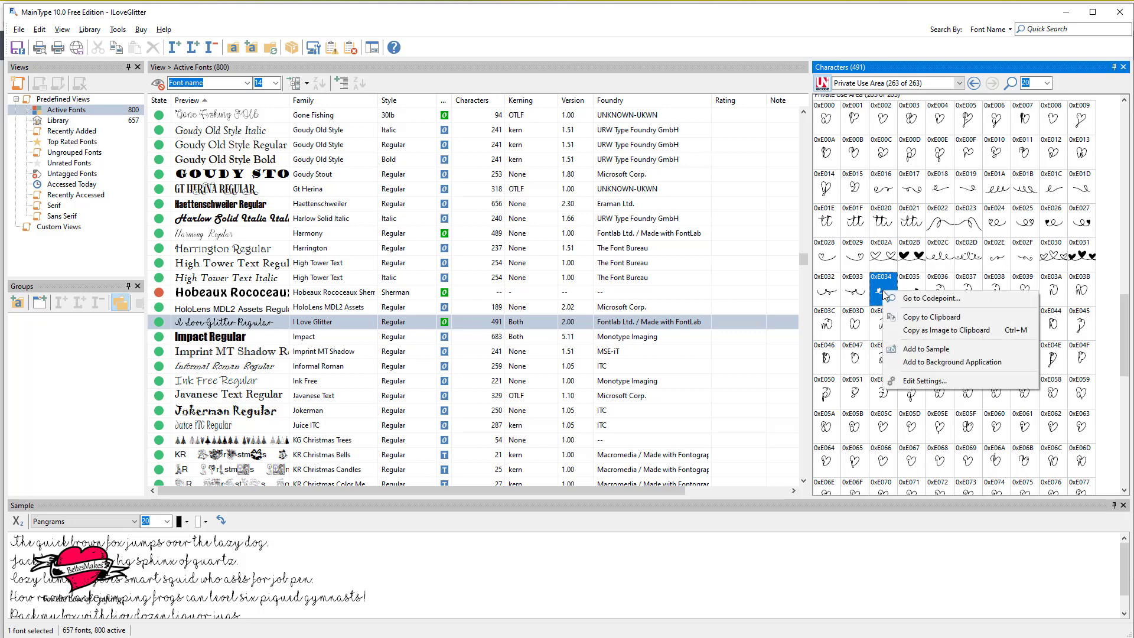
{"action": "left_click", "coordinate": [946, 318]}
Switch to Cricut Design Space, paste the glyph as new text and join it to the start of "I love Crafting" at about X 3.8, Y 2.25.
{"action": "key", "text": "alt+Tab"}
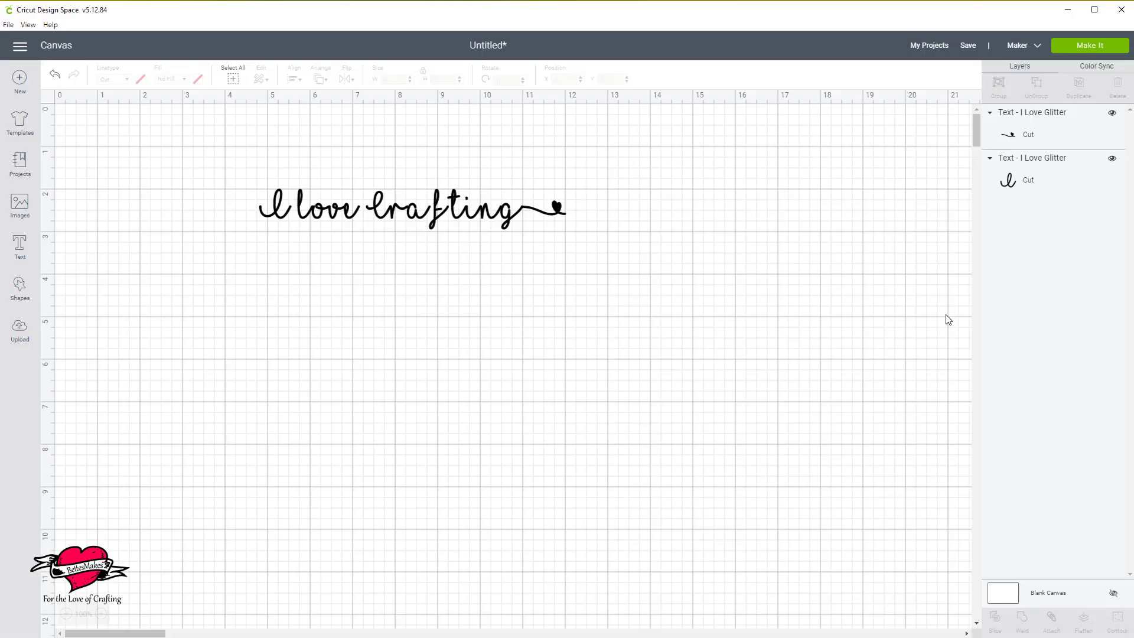
{"action": "left_click", "coordinate": [20, 243]}
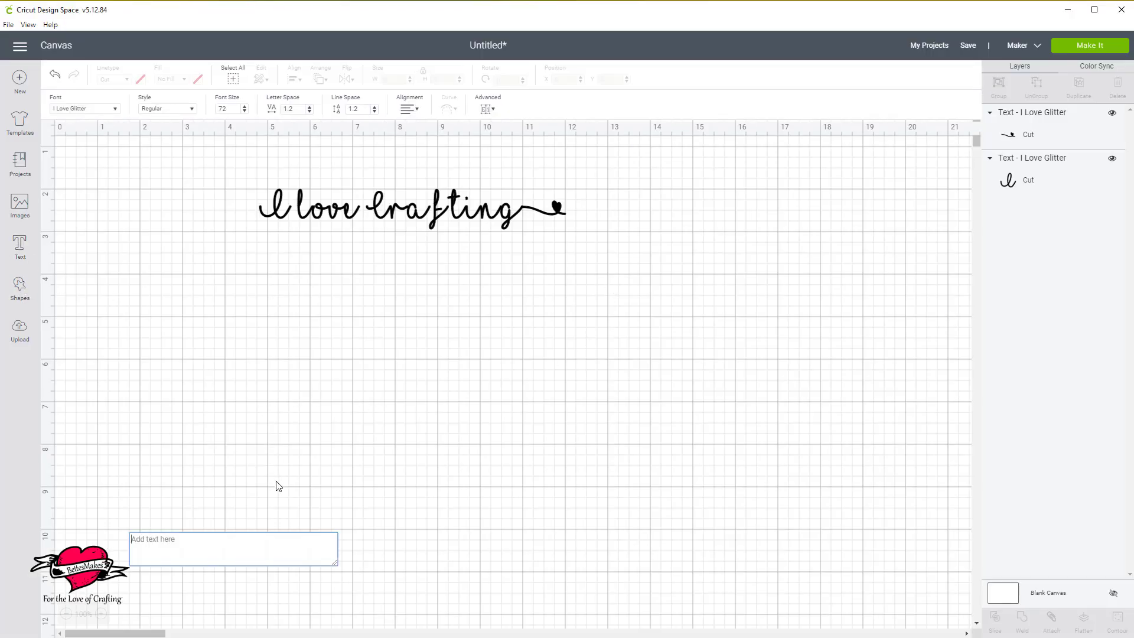
{"action": "key", "text": "ctrl+v"}
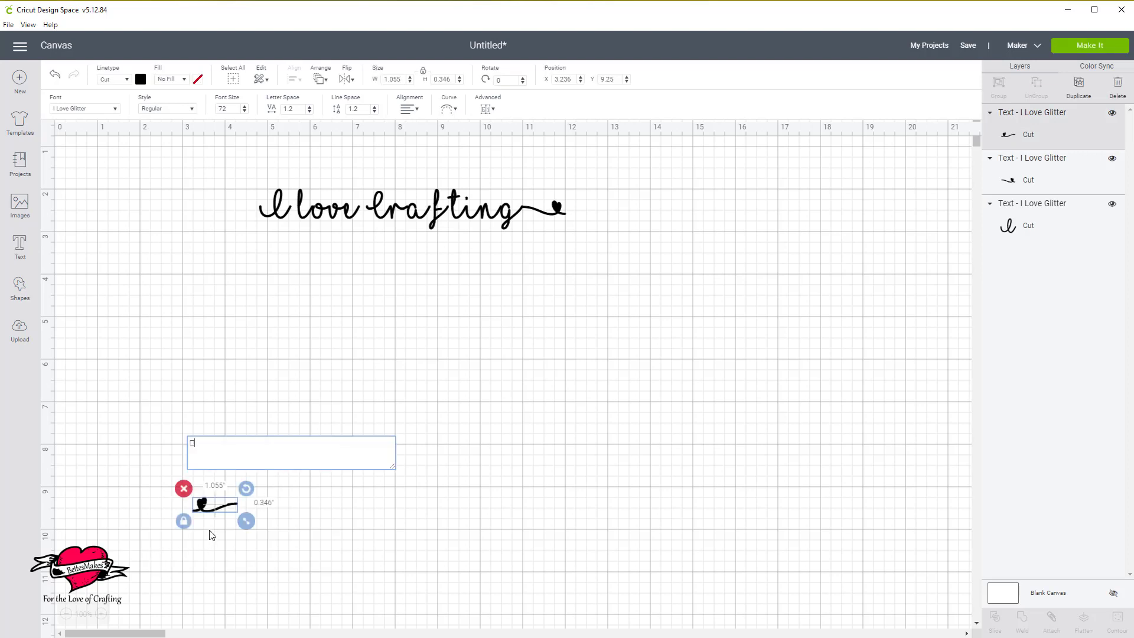
{"action": "left_click_drag", "start_coordinate": [216, 512], "coordinate": [237, 214]}
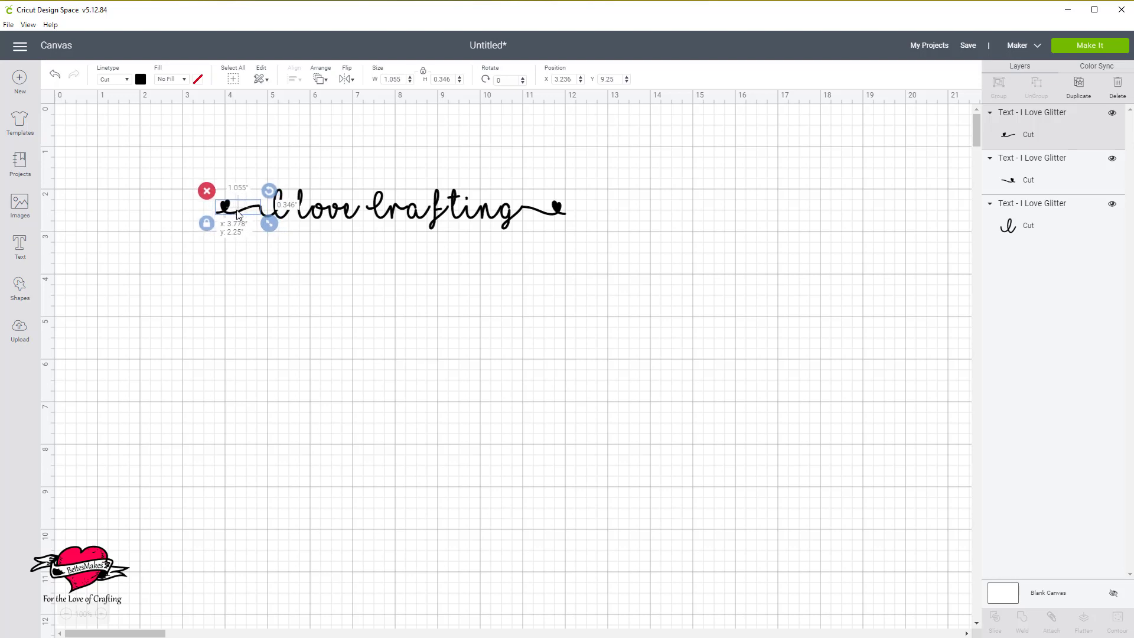
{"action": "left_click", "coordinate": [254, 307]}
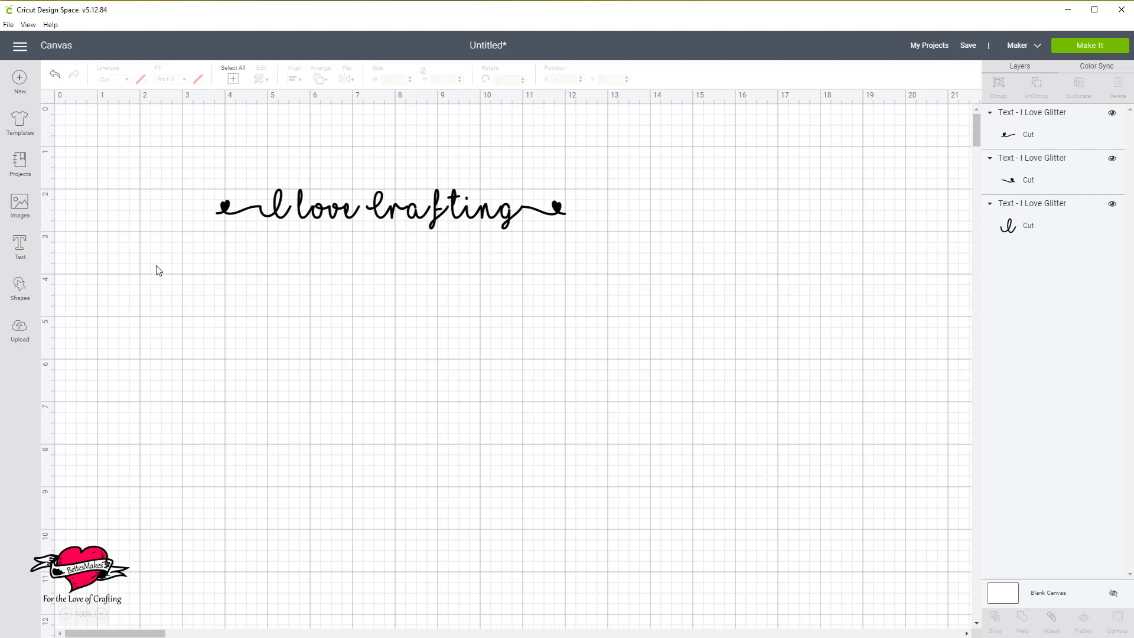
Weld the "I love Crafting" text with both heart swashes and move the welded design to about X 4.7, Y 2.7.
{"action": "left_click_drag", "start_coordinate": [124, 161], "coordinate": [636, 252]}
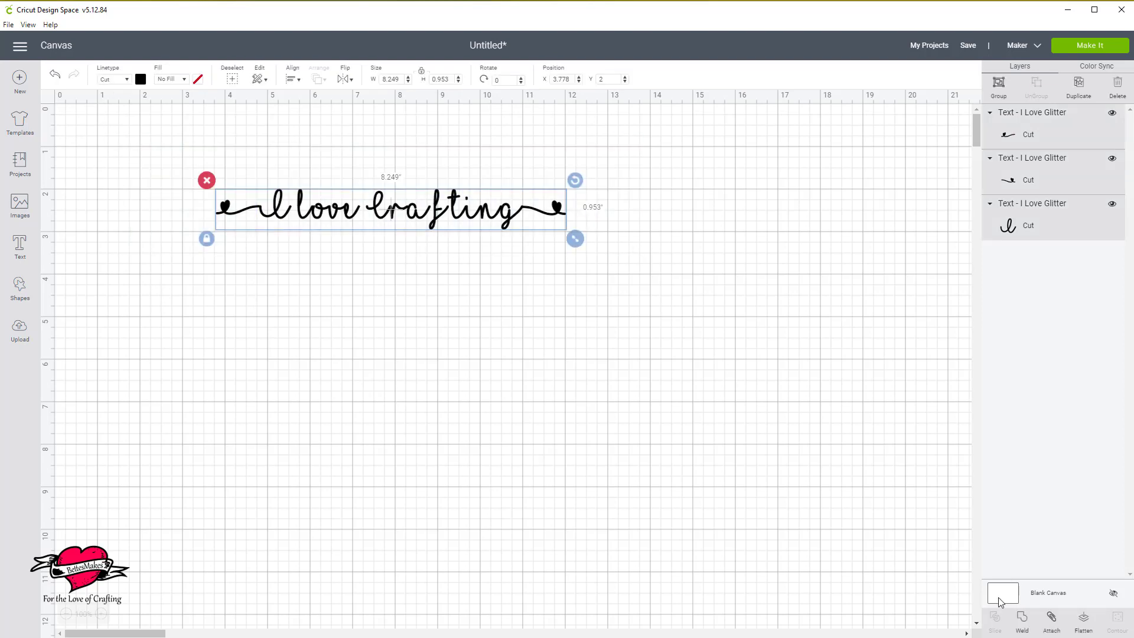
{"action": "left_click", "coordinate": [1022, 620]}
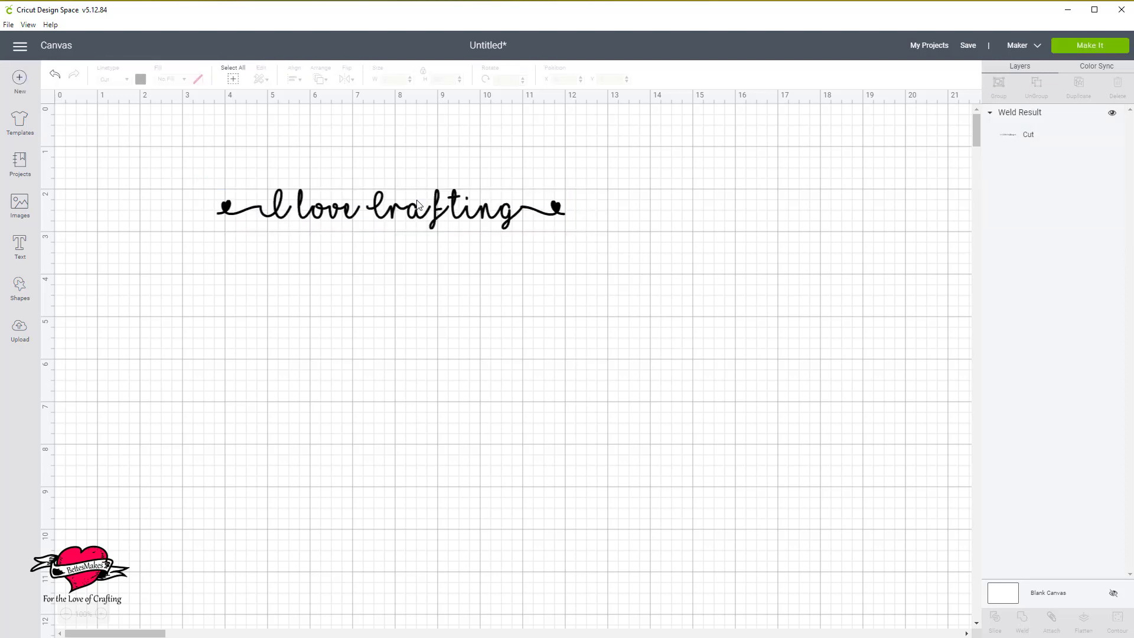
{"action": "left_click_drag", "start_coordinate": [423, 209], "coordinate": [464, 239]}
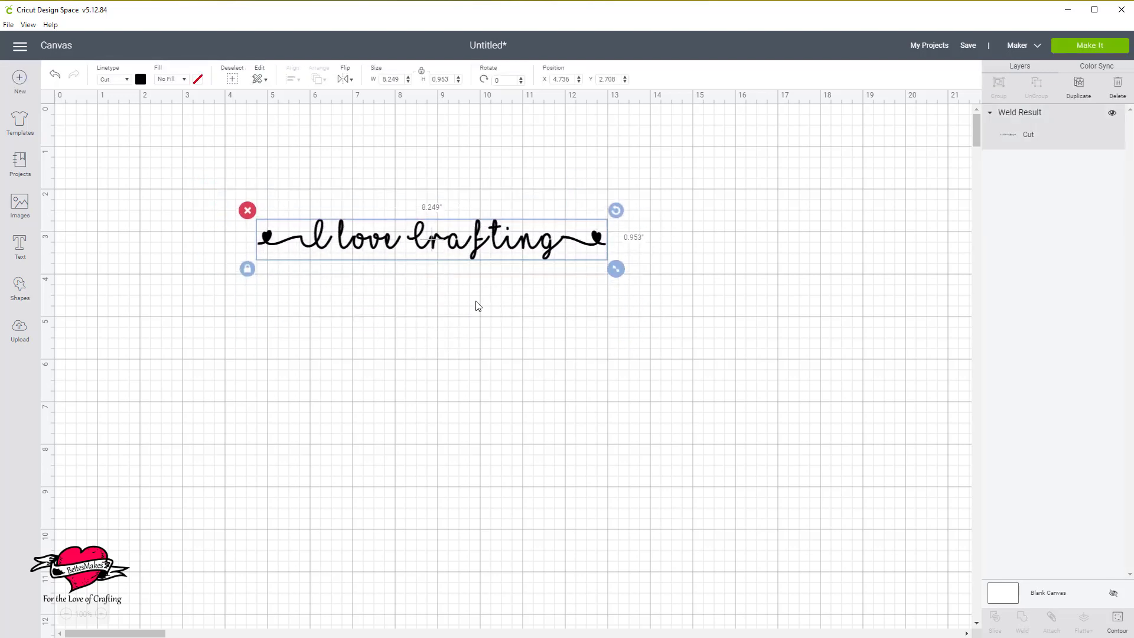
Add an empty text box, switch to MainType and copy the looped heart flourish glyph 0xE02D to the clipboard as a character.
{"action": "left_click", "coordinate": [20, 245]}
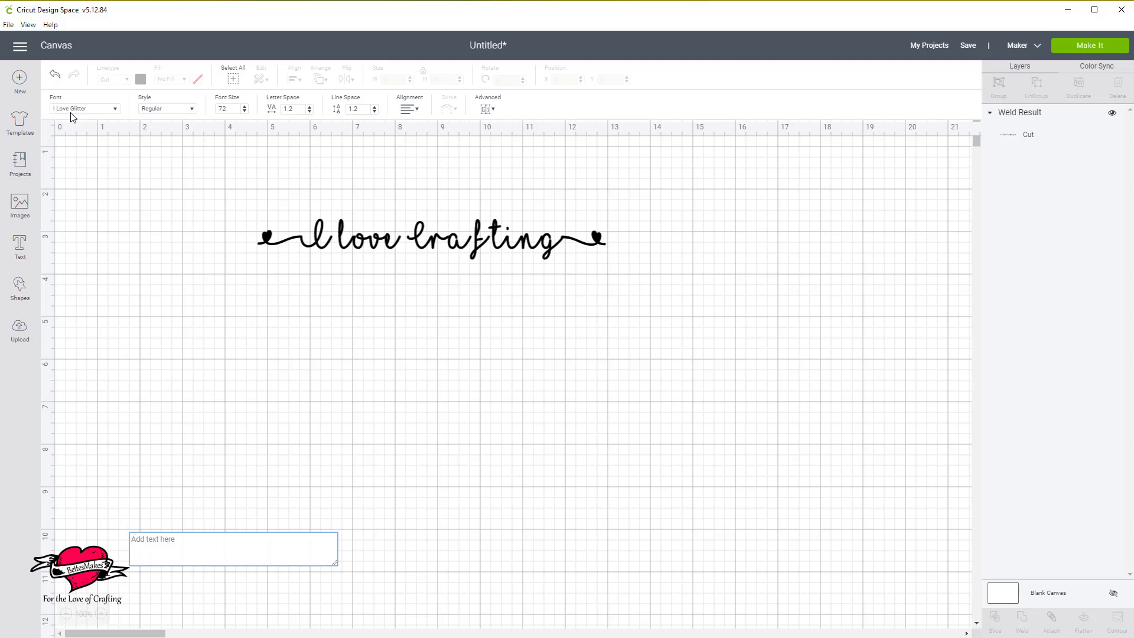
{"action": "key", "text": "alt+Tab"}
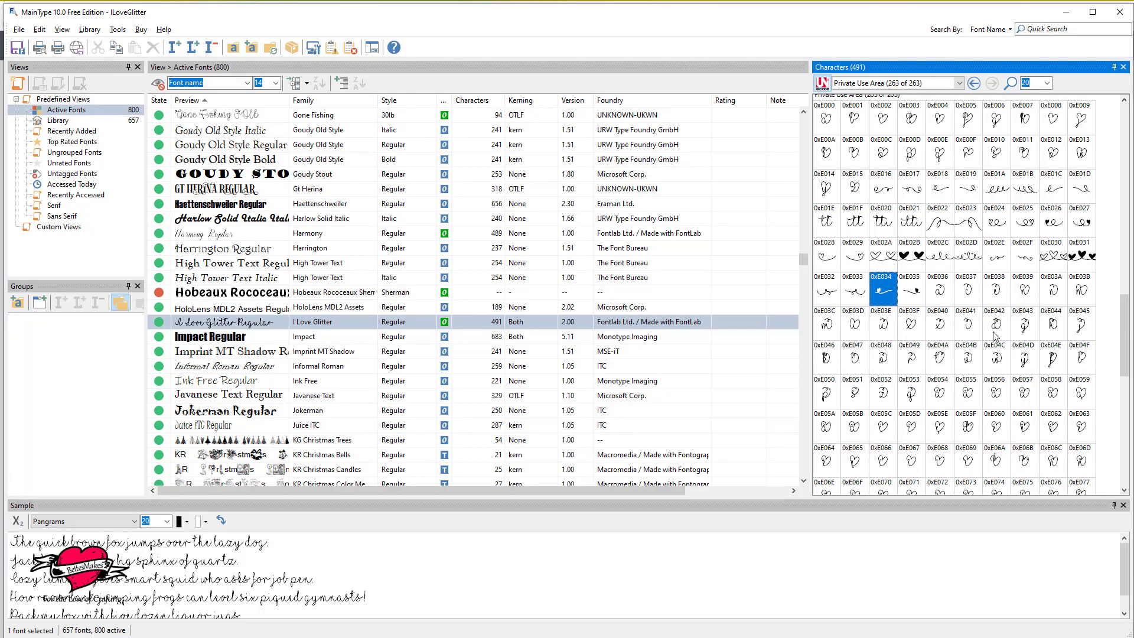
{"action": "scroll", "coordinate": [995, 335], "scroll_direction": "down", "scroll_amount": 3}
{"action": "scroll", "coordinate": [996, 335], "scroll_direction": "down", "scroll_amount": 1}
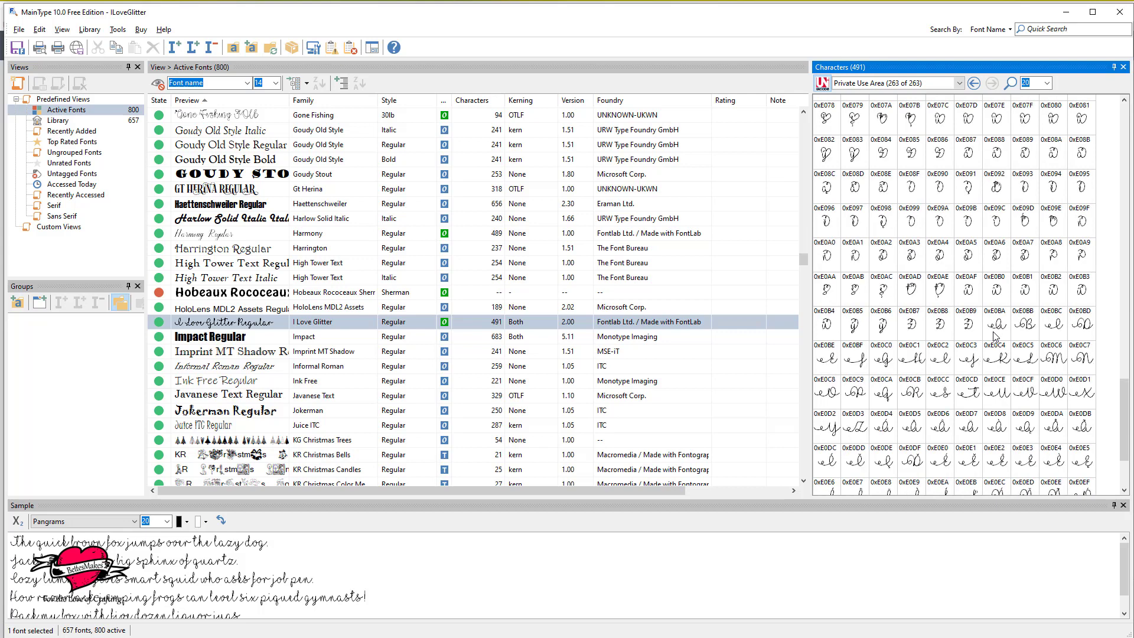
{"action": "scroll", "coordinate": [995, 336], "scroll_direction": "down", "scroll_amount": 1}
{"action": "scroll", "coordinate": [996, 335], "scroll_direction": "up", "scroll_amount": 4}
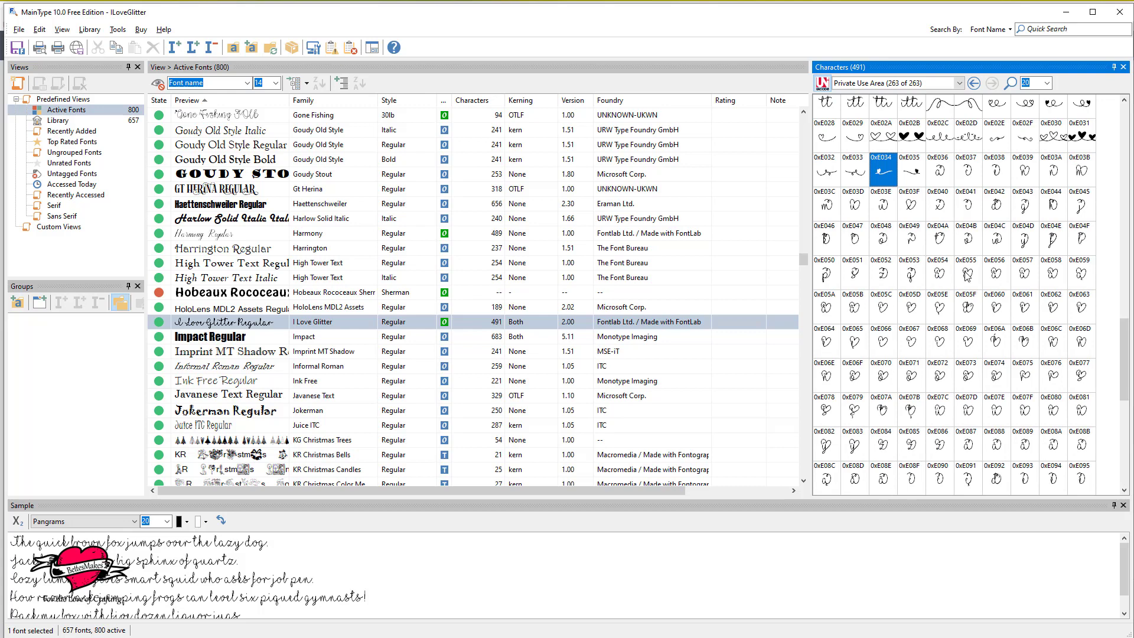
{"action": "left_click", "coordinate": [968, 144]}
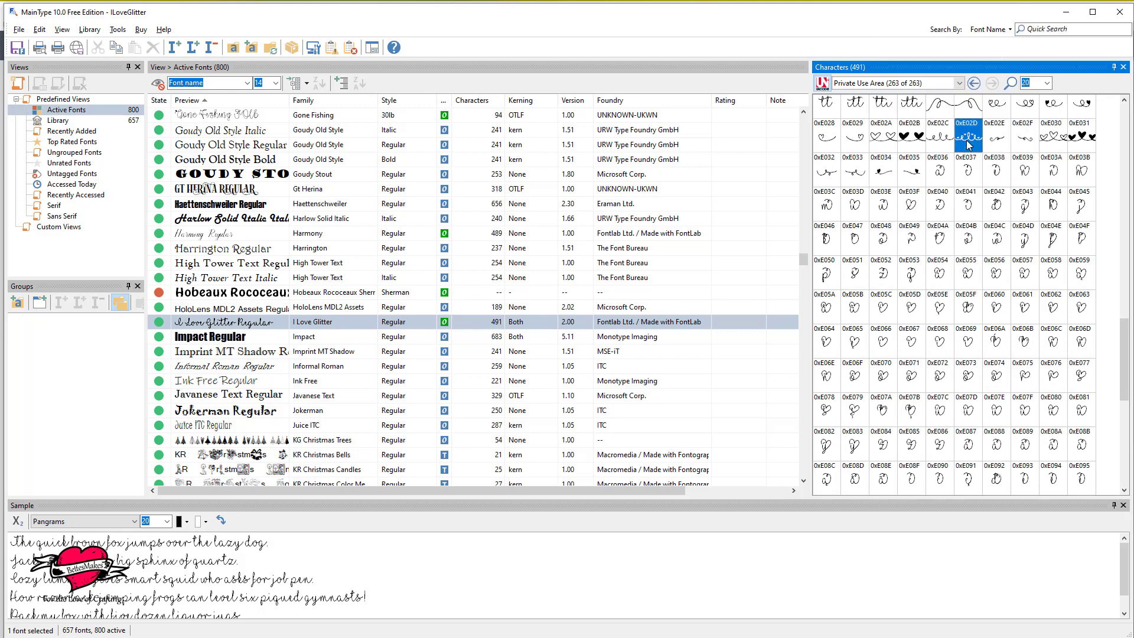
{"action": "right_click", "coordinate": [968, 144]}
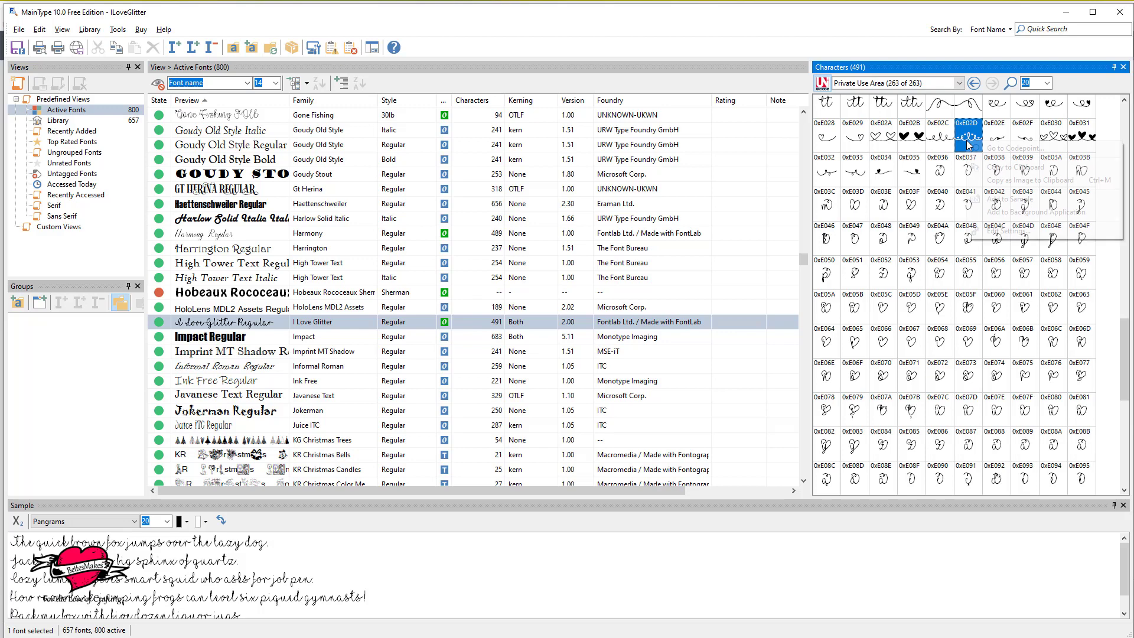
{"action": "left_click", "coordinate": [1010, 168]}
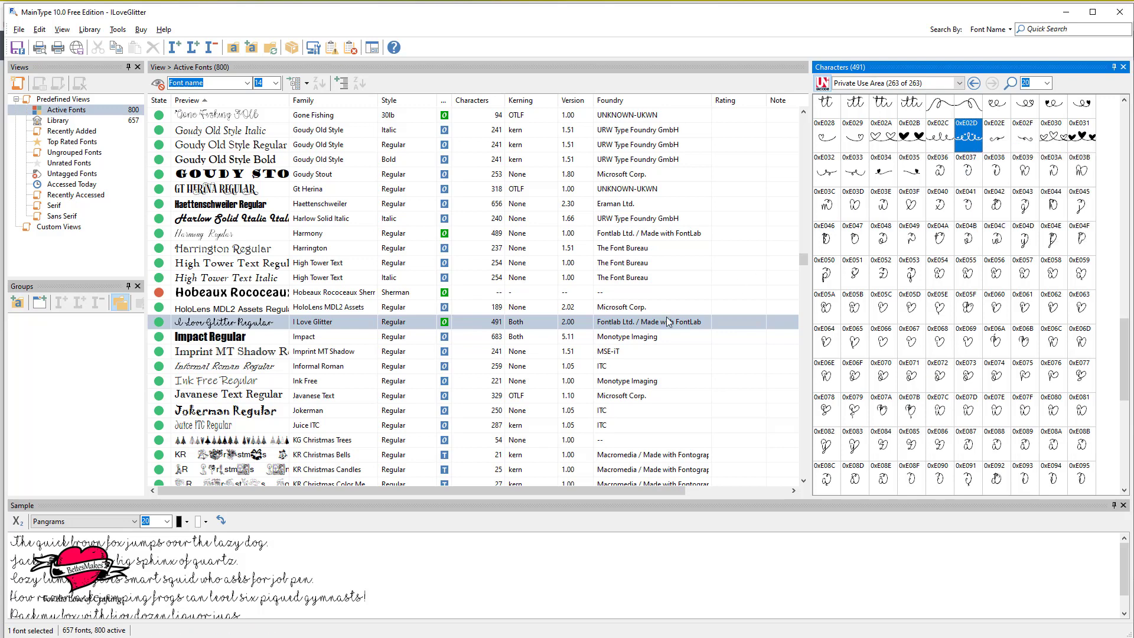
Switch to Cricut Design Space, paste the flourish into the text box and place it under "I love Crafting", stretched to about 3.4 inches wide.
{"action": "key", "text": "alt+Tab"}
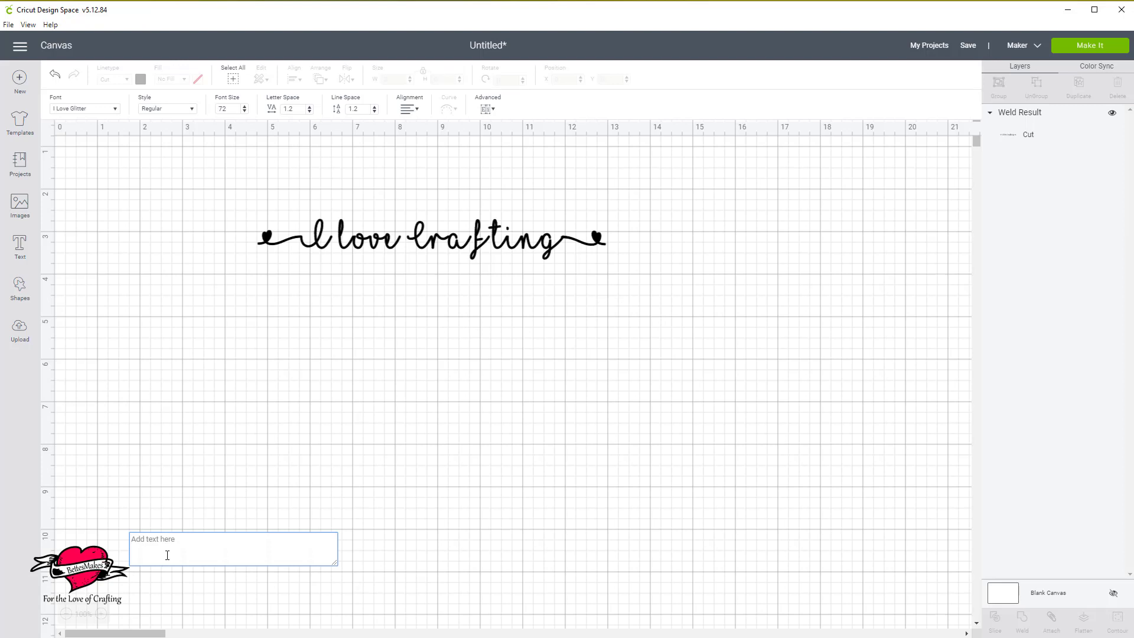
{"action": "key", "text": "ctrl+v"}
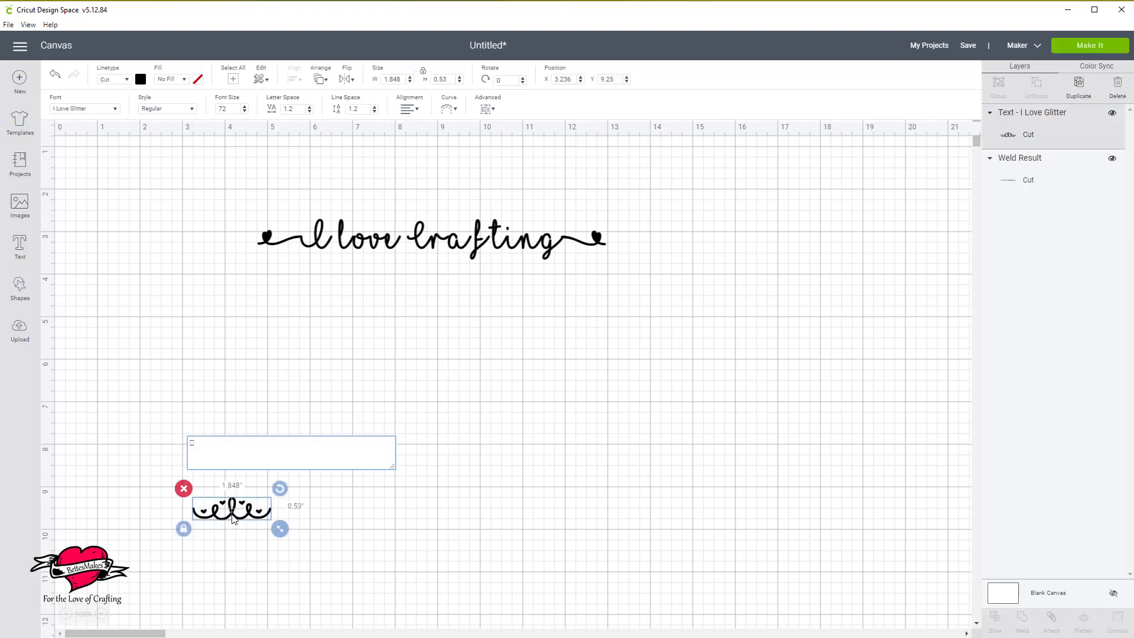
{"action": "left_click_drag", "start_coordinate": [234, 518], "coordinate": [506, 295]}
{"action": "left_click", "coordinate": [337, 306]}
{"action": "left_click", "coordinate": [463, 342]}
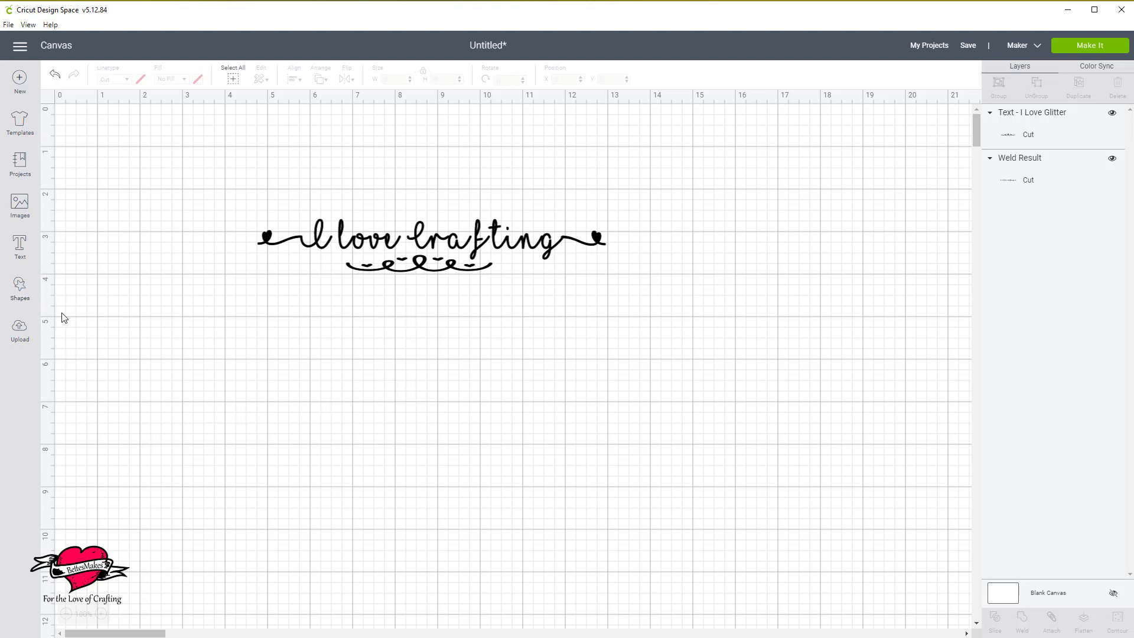
Switch to MainType and examine the picture characters of the KR Pick A Holiday and KR Christmas Time fonts.
{"action": "key", "text": "alt+Tab"}
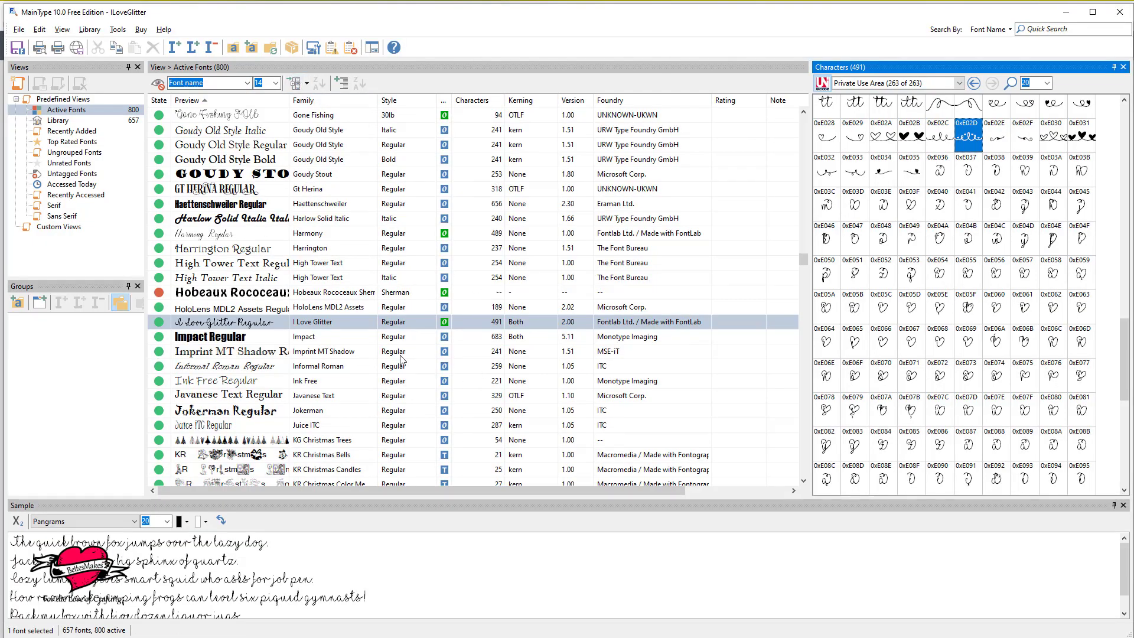
{"action": "scroll", "coordinate": [382, 342], "scroll_direction": "down", "scroll_amount": 3}
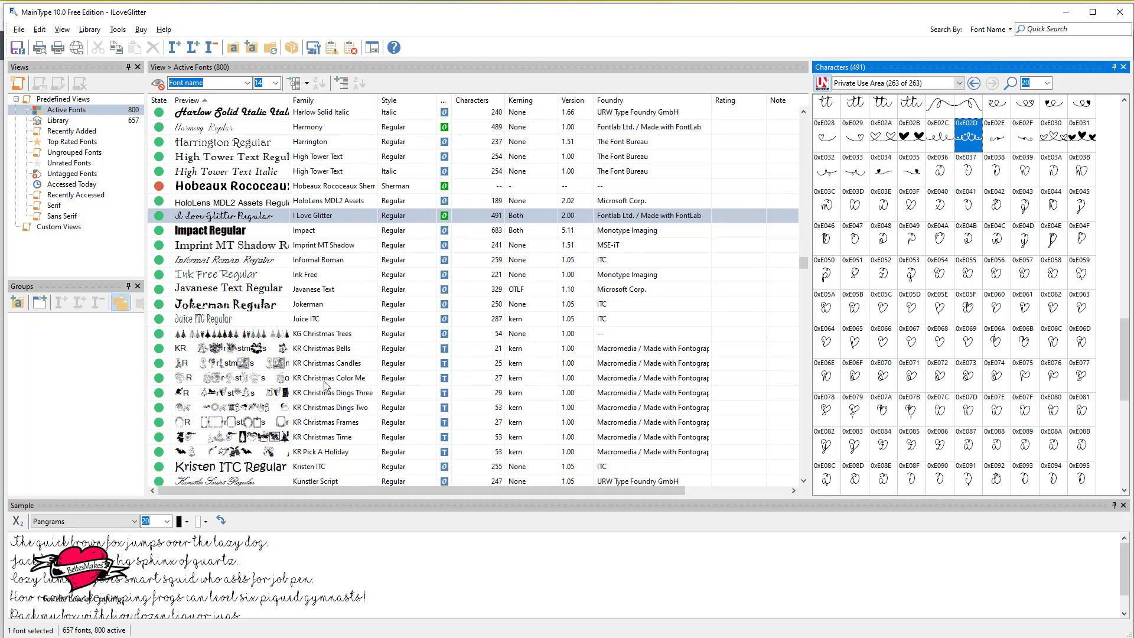
{"action": "left_click", "coordinate": [330, 453]}
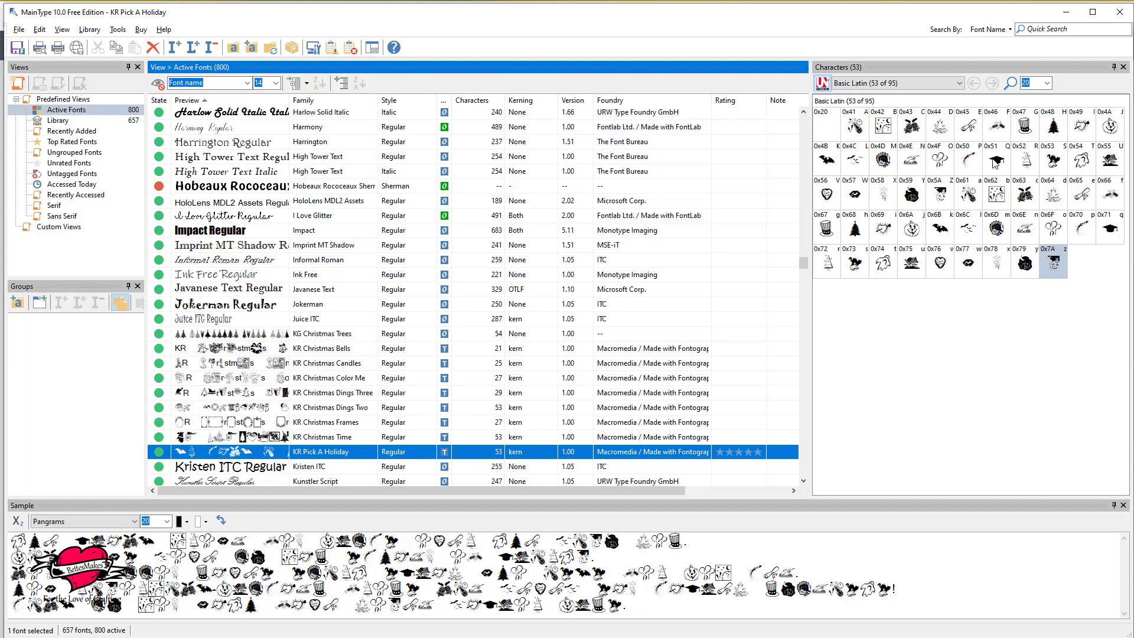
{"action": "left_click", "coordinate": [885, 231]}
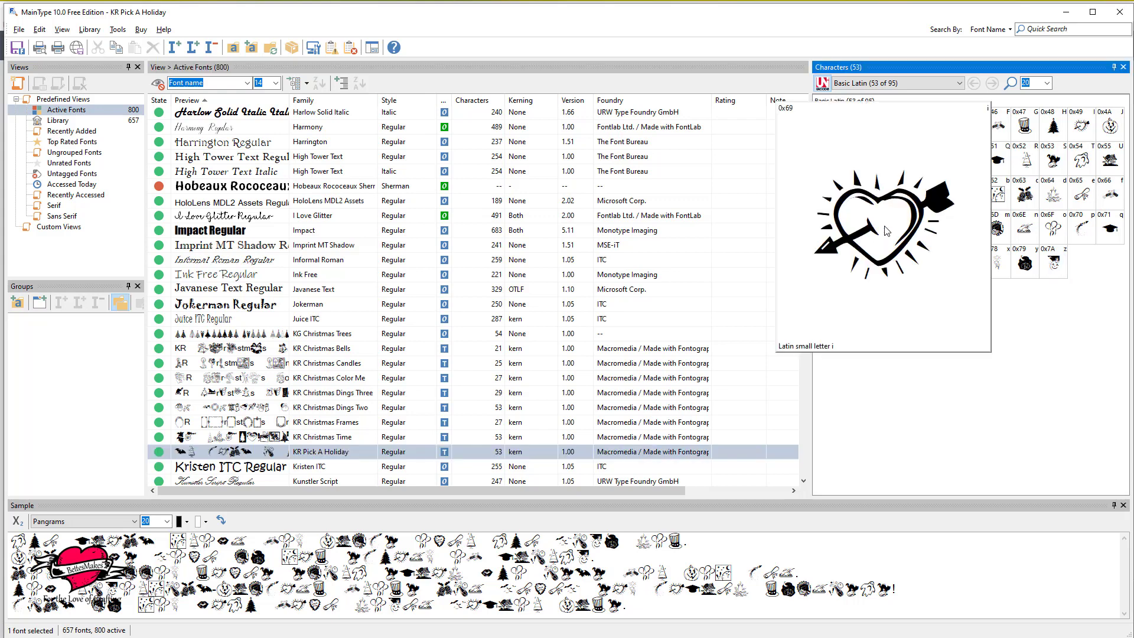
{"action": "left_click", "coordinate": [1056, 270]}
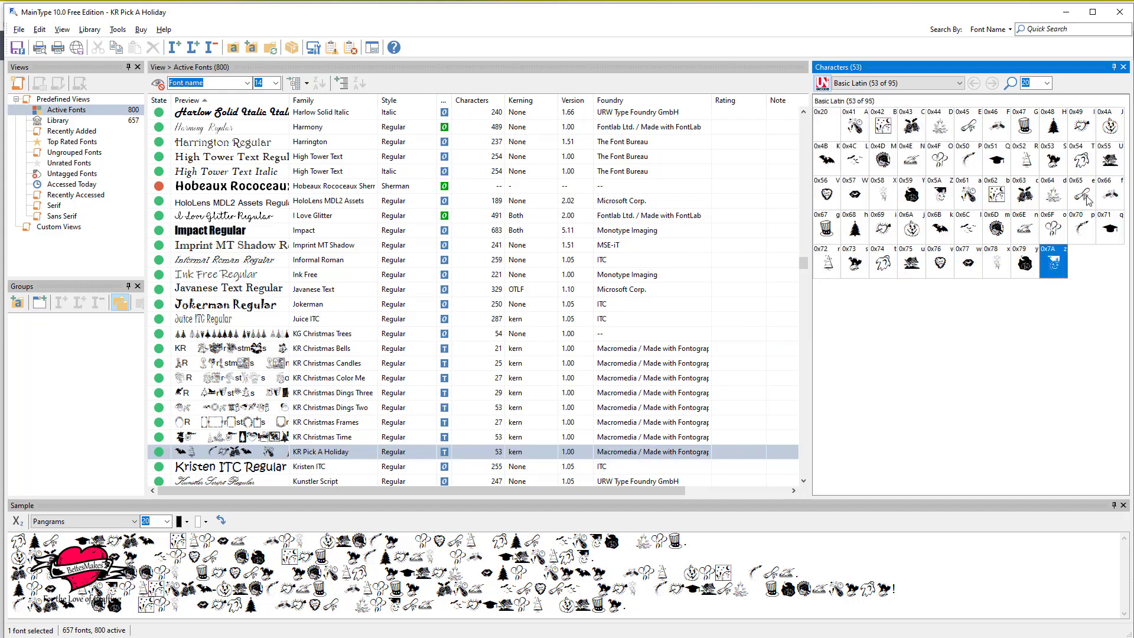
{"action": "left_click", "coordinate": [1054, 202]}
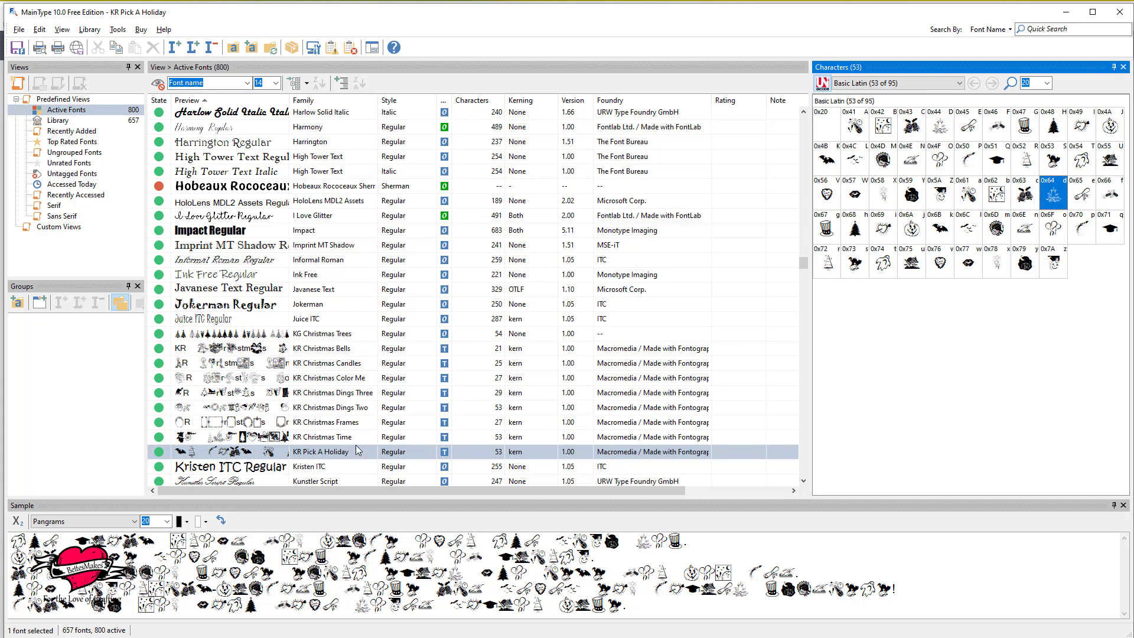
{"action": "left_click", "coordinate": [416, 438]}
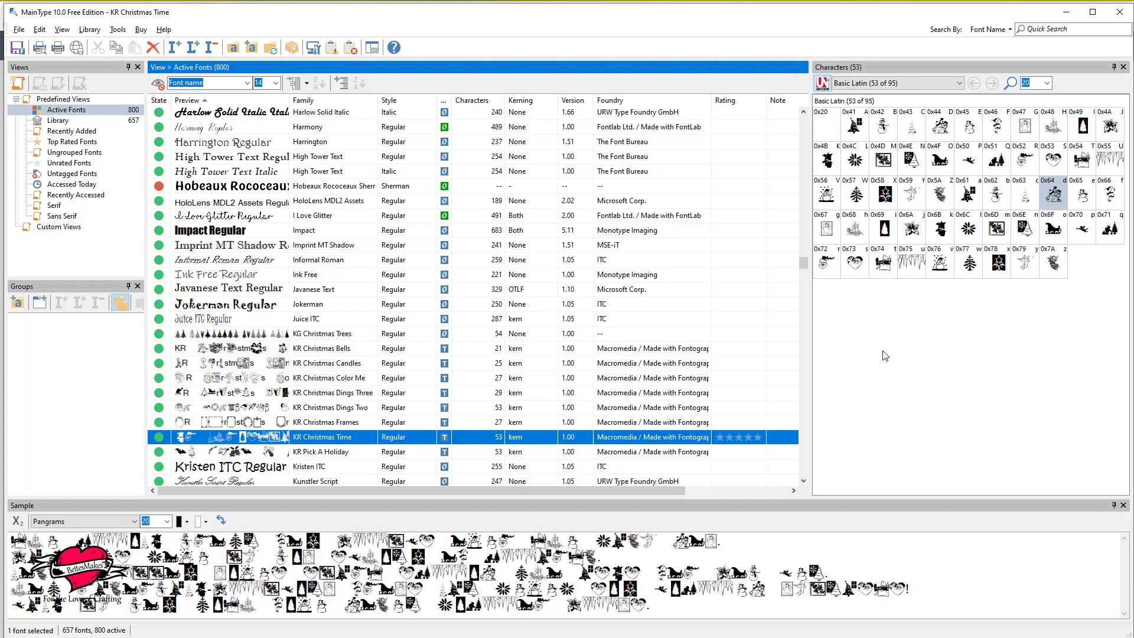
{"action": "left_click", "coordinate": [942, 272]}
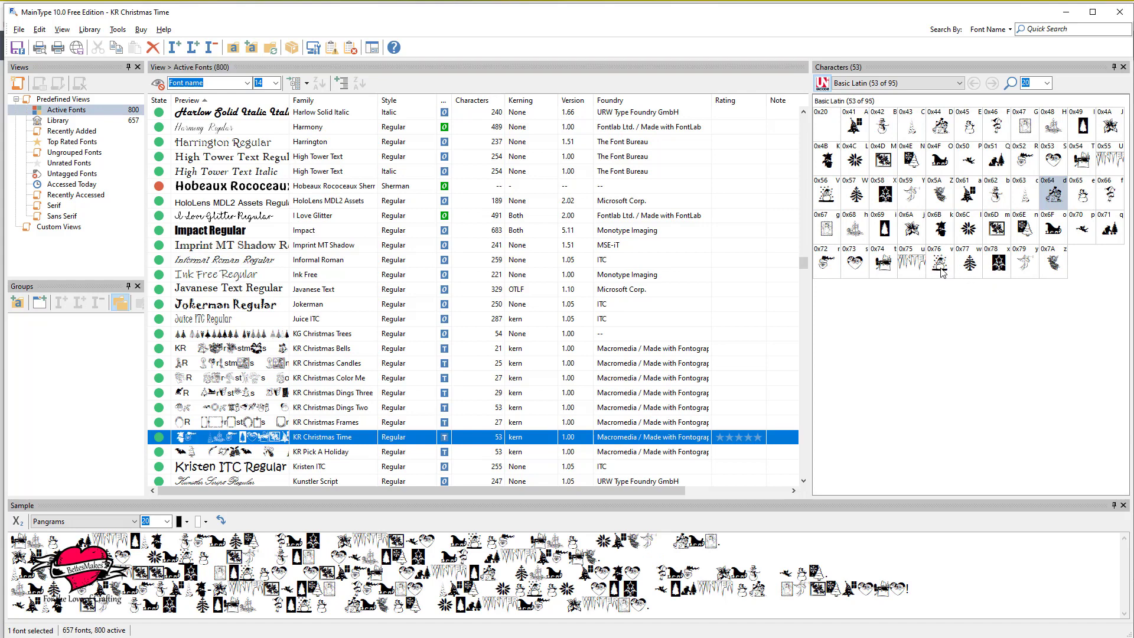
{"action": "left_click", "coordinate": [851, 271]}
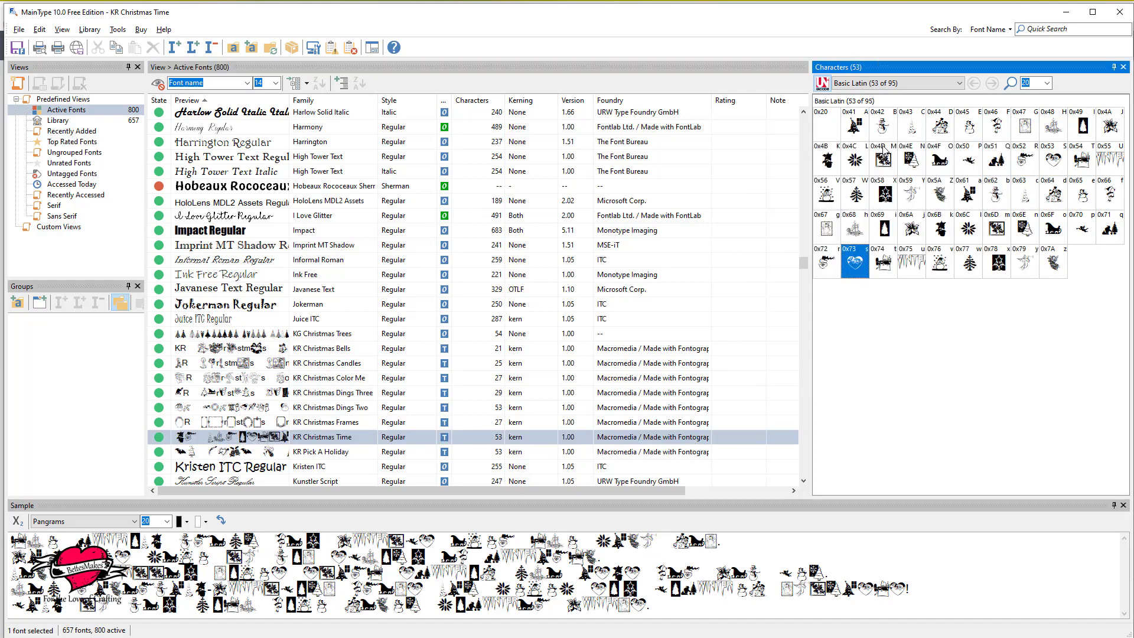
Find the Parsnips font and copy its Private Use Area glyph 0xE008 to the clipboard as a character.
{"action": "scroll", "coordinate": [428, 395], "scroll_direction": "down", "scroll_amount": 3}
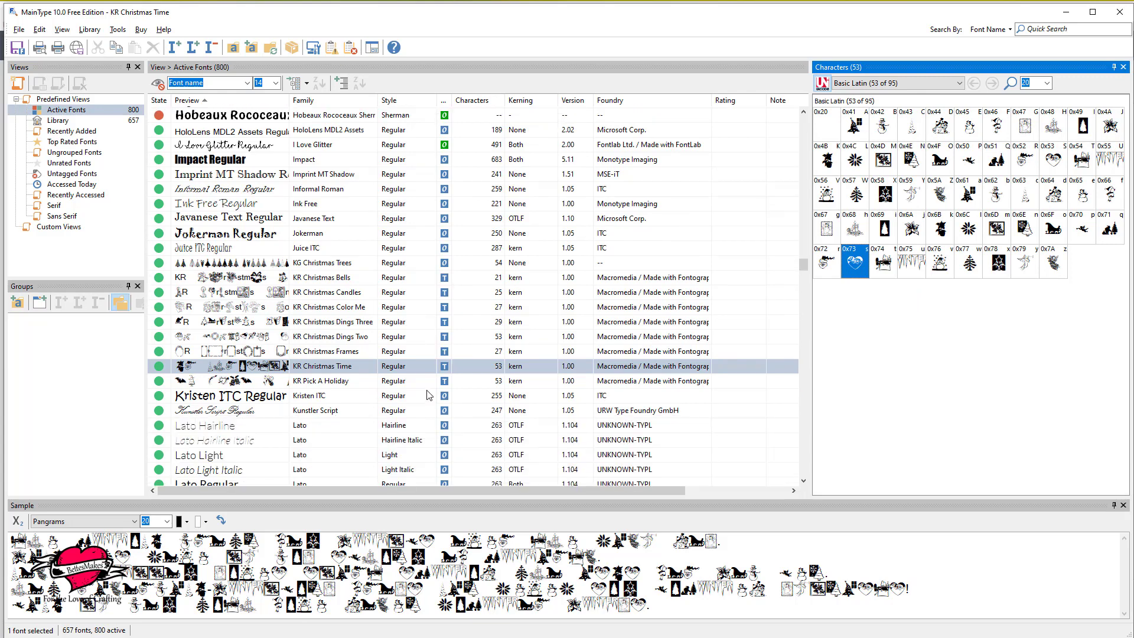
{"action": "scroll", "coordinate": [428, 394], "scroll_direction": "down", "scroll_amount": 6}
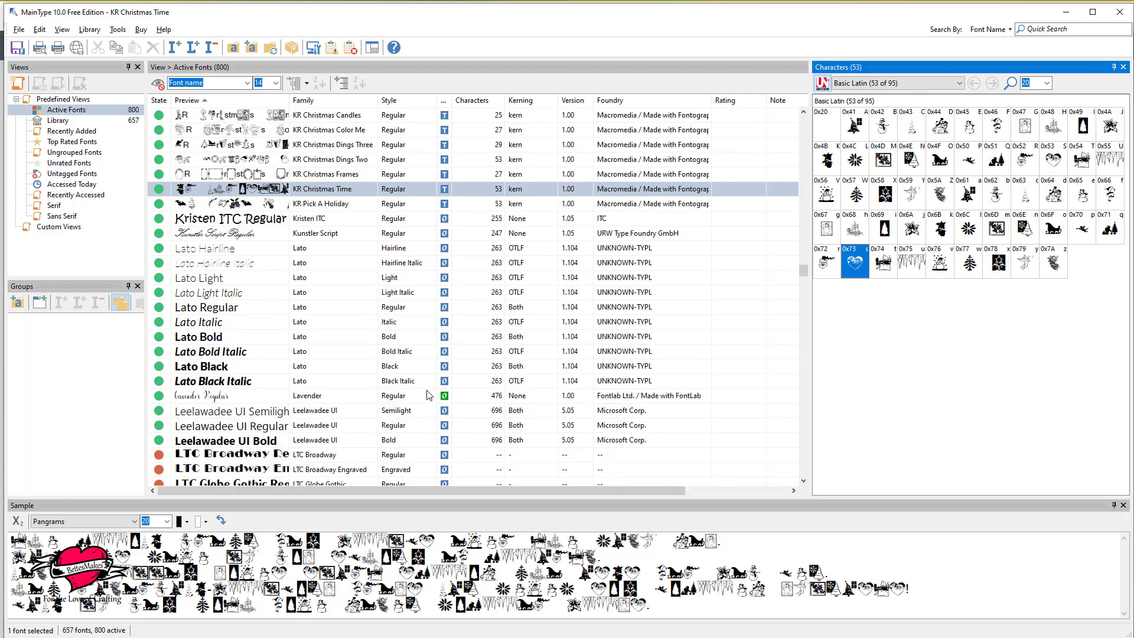
{"action": "scroll", "coordinate": [428, 394], "scroll_direction": "down", "scroll_amount": 15}
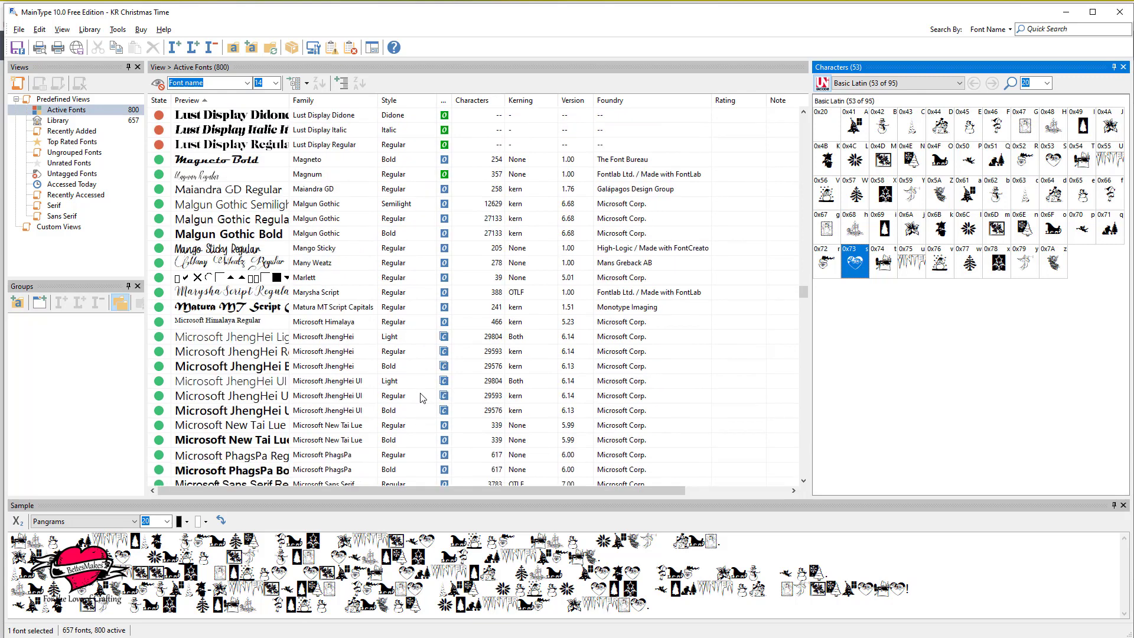
{"action": "scroll", "coordinate": [423, 398], "scroll_direction": "down", "scroll_amount": 7}
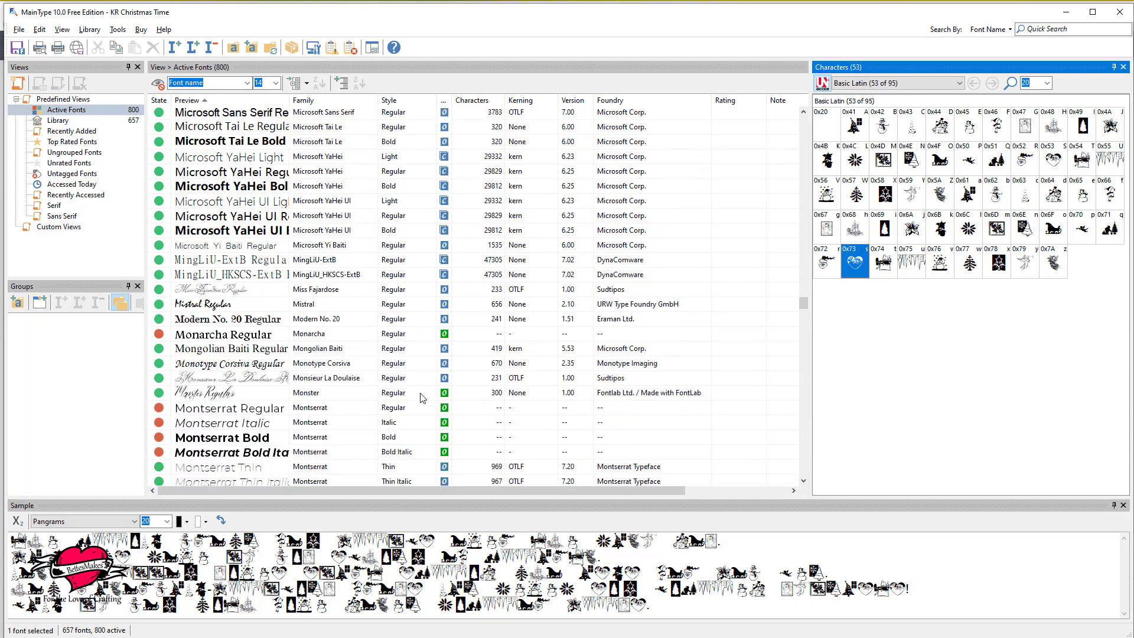
{"action": "scroll", "coordinate": [423, 398], "scroll_direction": "down", "scroll_amount": 5}
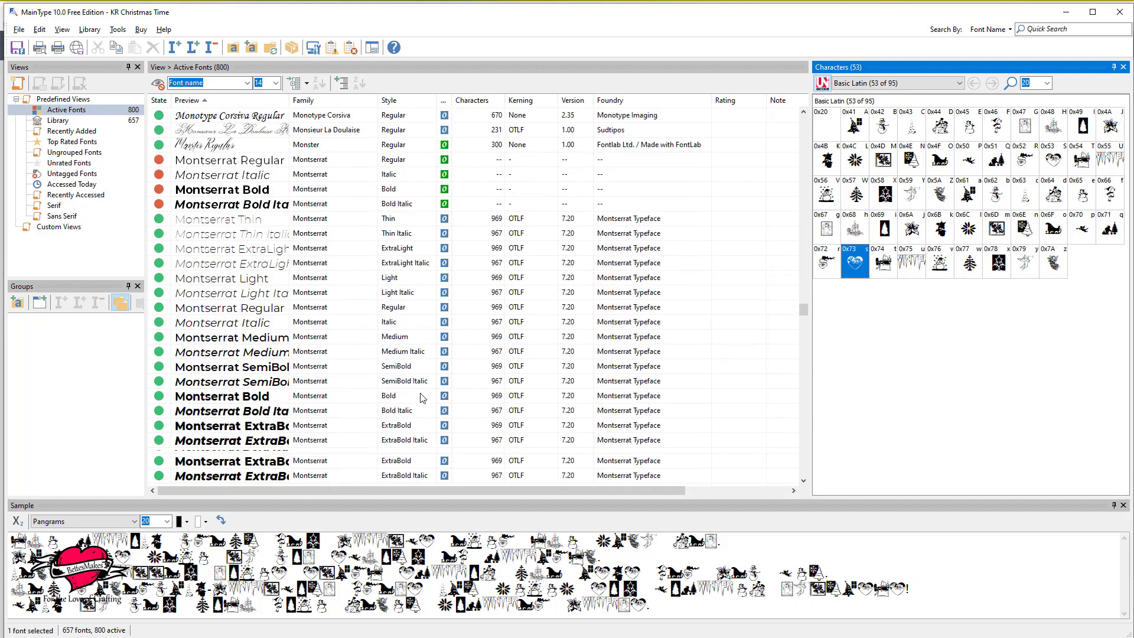
{"action": "scroll", "coordinate": [423, 397], "scroll_direction": "down", "scroll_amount": 6}
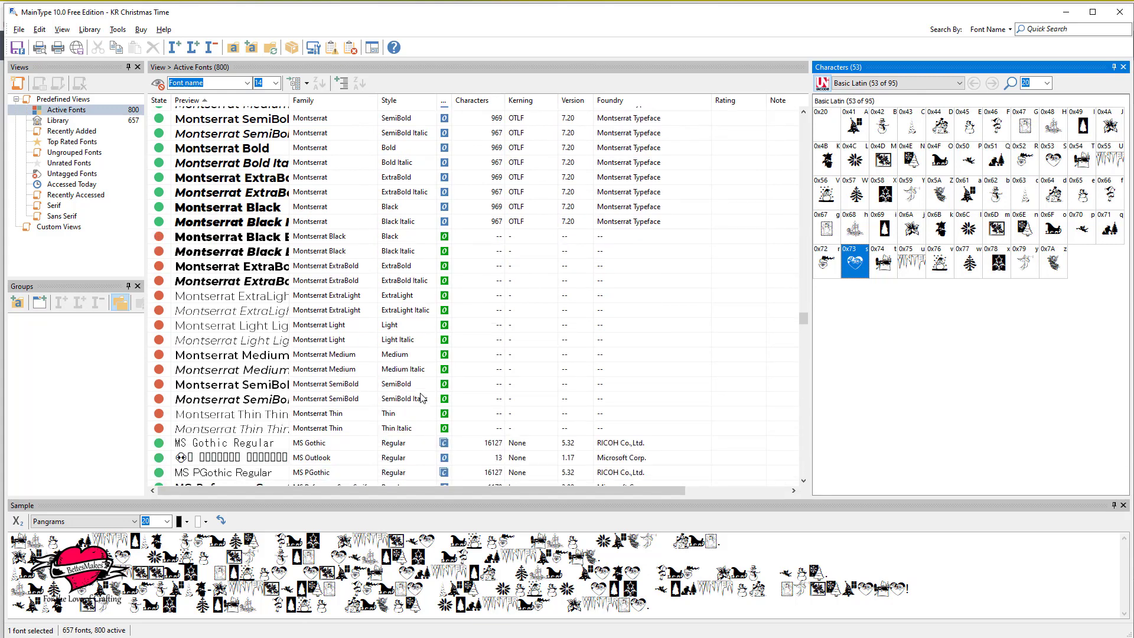
{"action": "scroll", "coordinate": [423, 397], "scroll_direction": "down", "scroll_amount": 5}
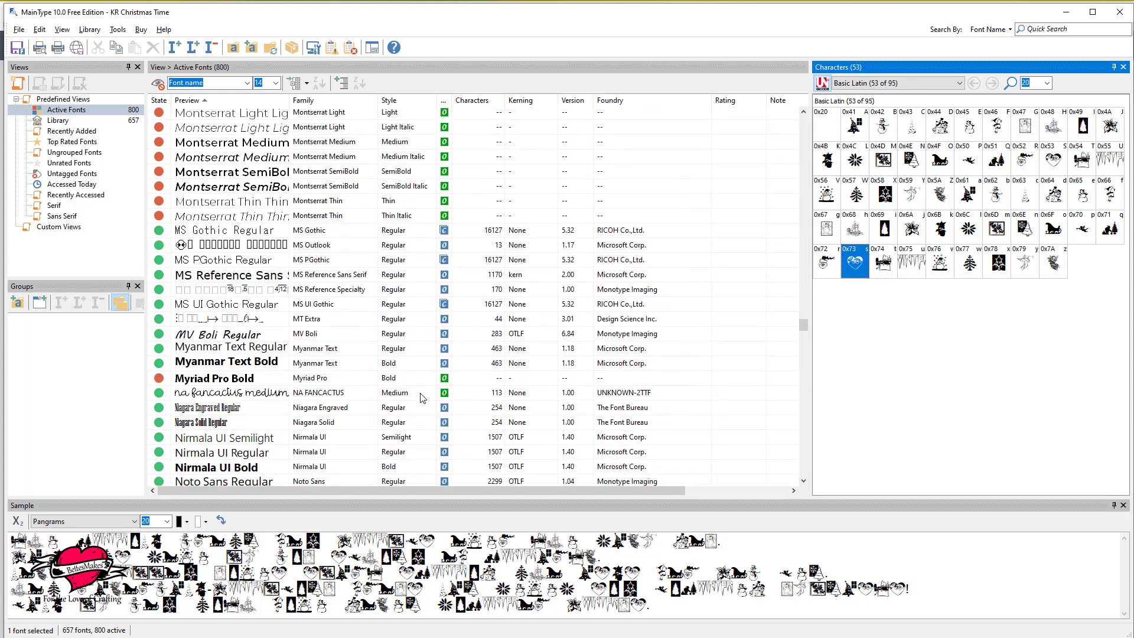
{"action": "scroll", "coordinate": [422, 398], "scroll_direction": "down", "scroll_amount": 7}
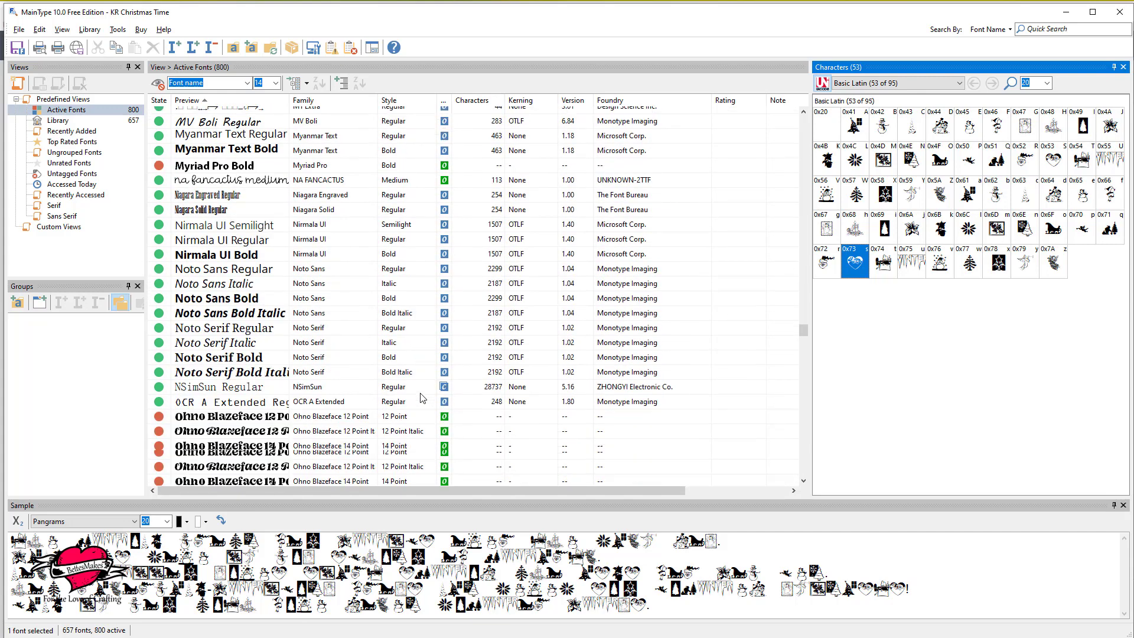
{"action": "scroll", "coordinate": [417, 397], "scroll_direction": "down", "scroll_amount": 20}
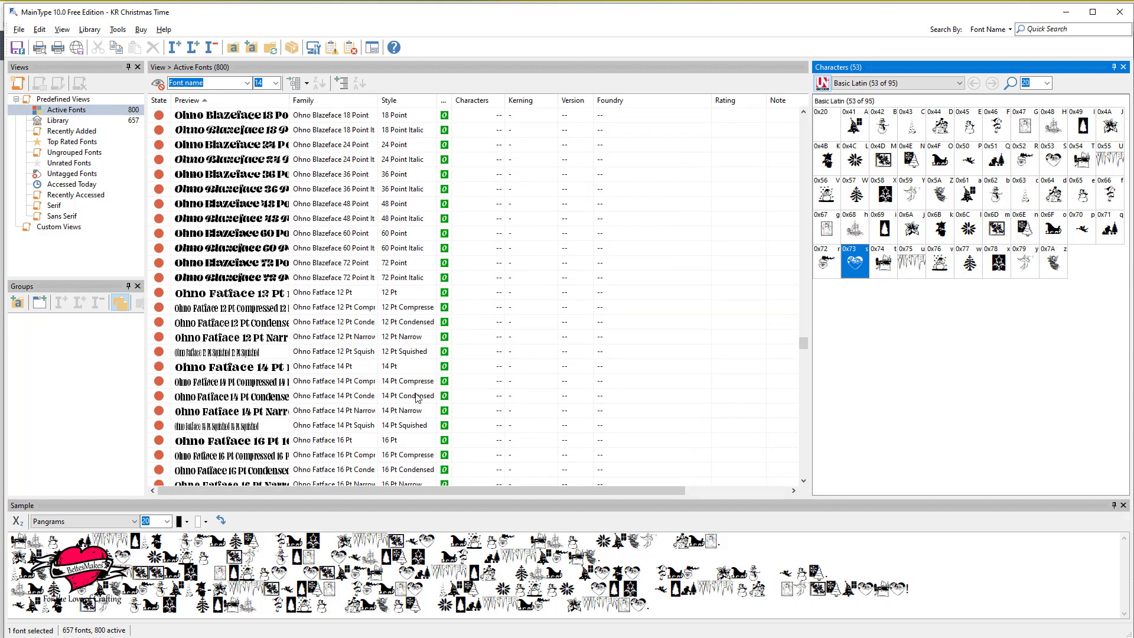
{"action": "left_click", "coordinate": [413, 470]}
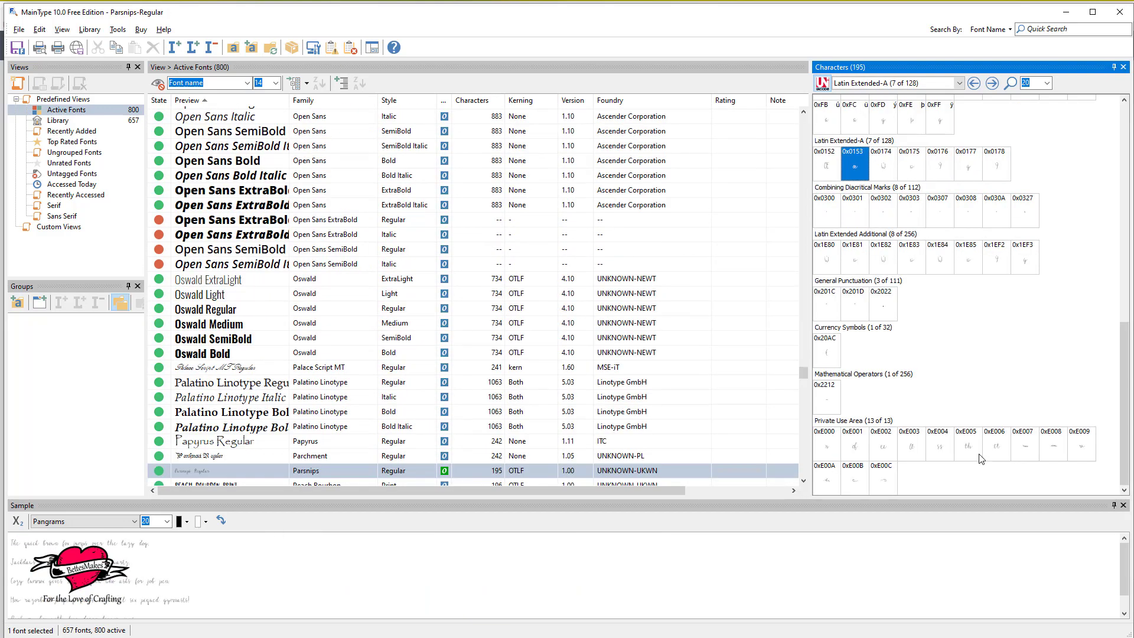
{"action": "left_click", "coordinate": [1050, 446]}
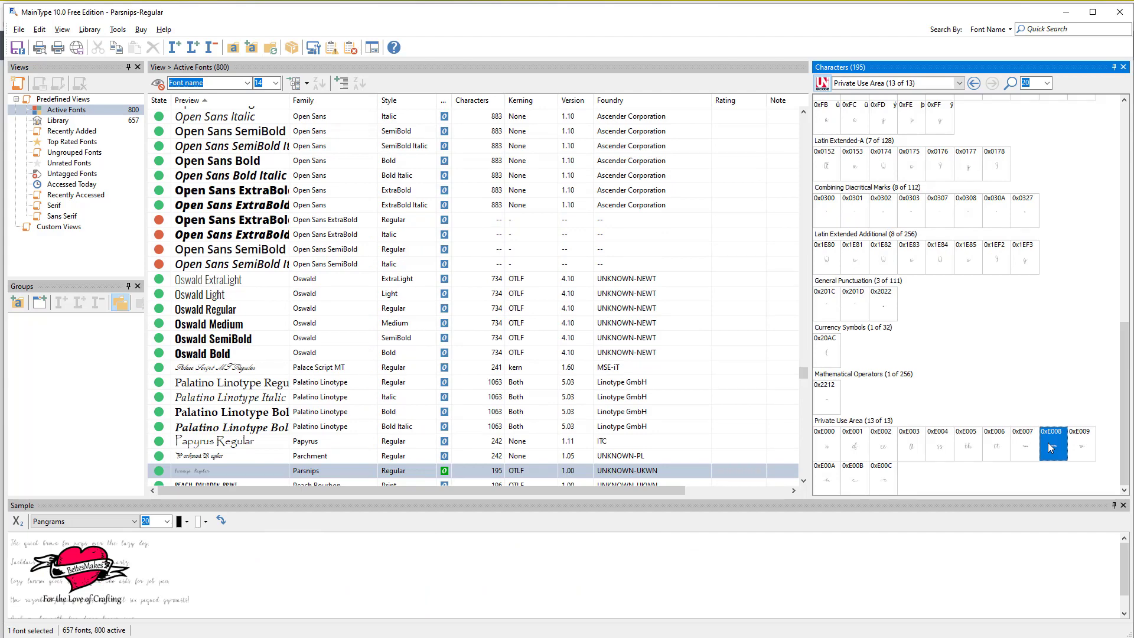
{"action": "right_click", "coordinate": [1050, 446]}
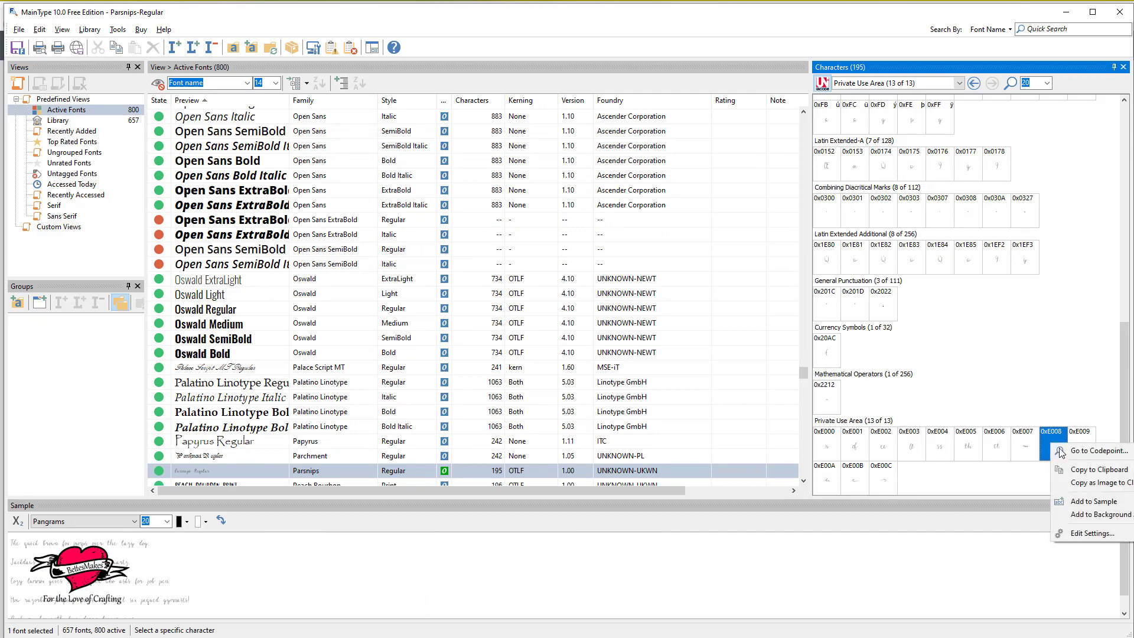
{"action": "left_click", "coordinate": [1090, 470]}
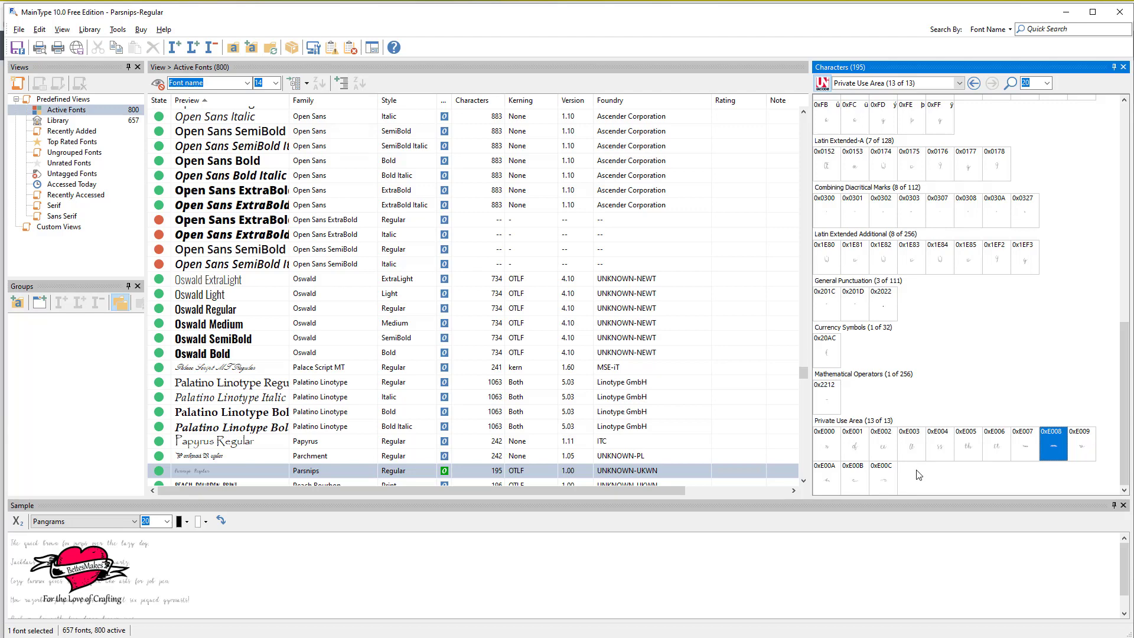
Switch to Cricut Design Space, add an empty text box and set its font to Parsnips.
{"action": "key", "text": "alt+Tab"}
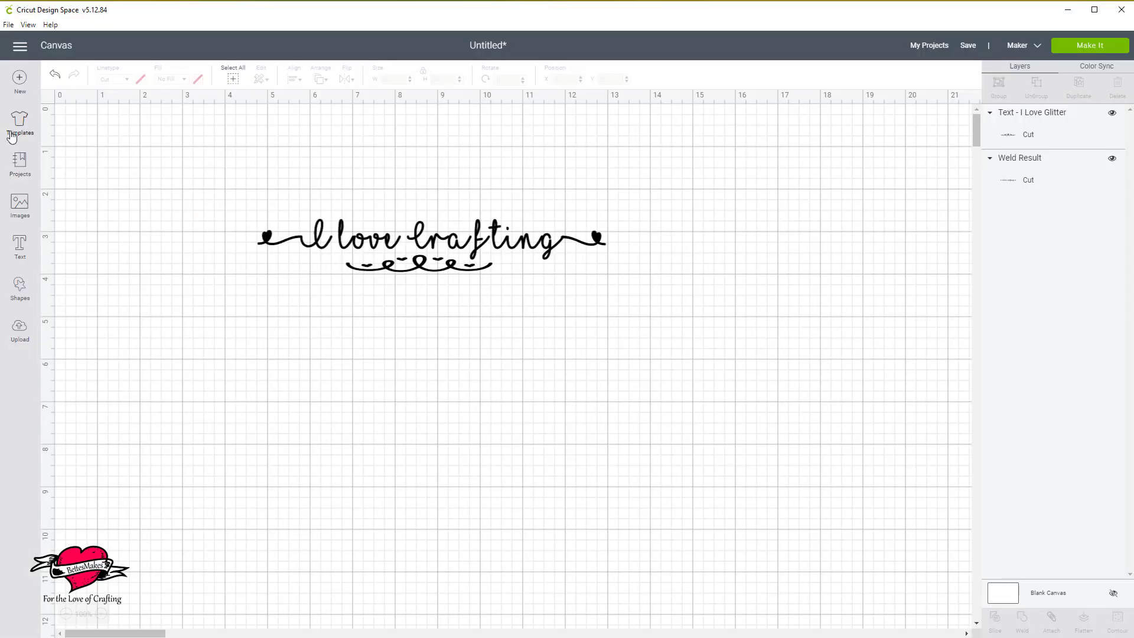
{"action": "left_click", "coordinate": [20, 248]}
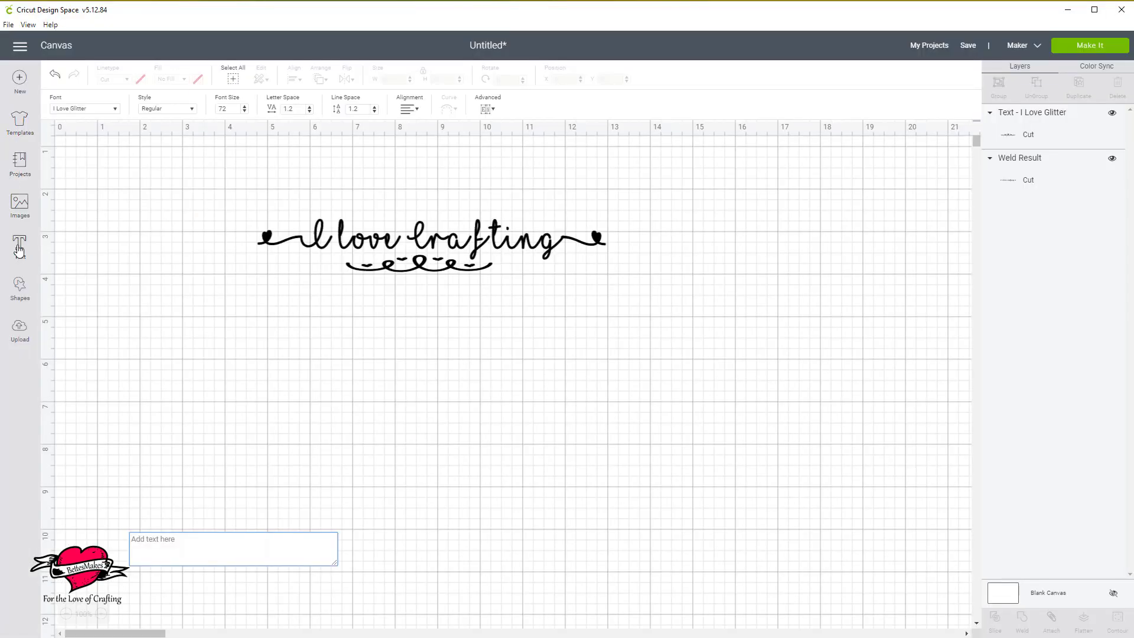
{"action": "left_click", "coordinate": [91, 109]}
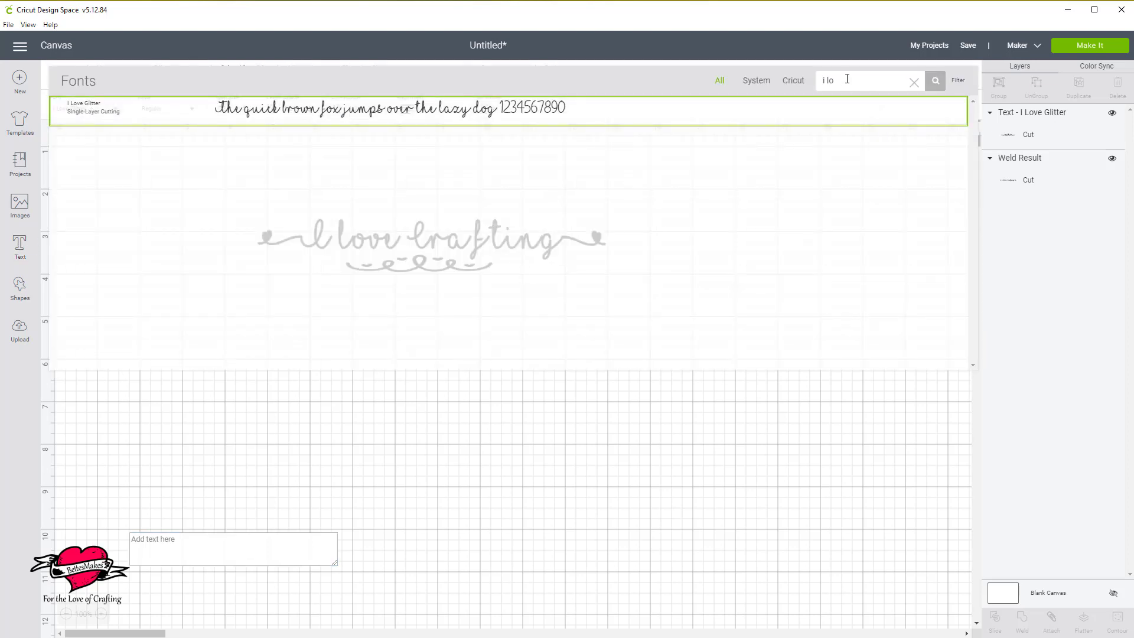
{"action": "left_click_drag", "start_coordinate": [847, 78], "coordinate": [821, 78]}
{"action": "type", "text": "par"}
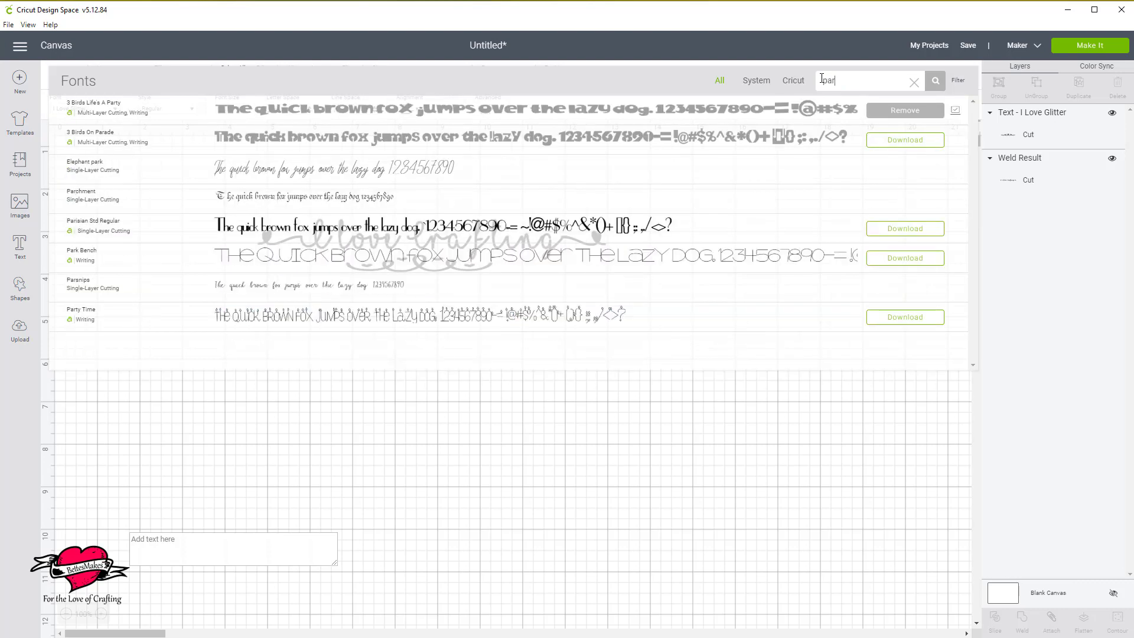
{"action": "type", "text": "s"}
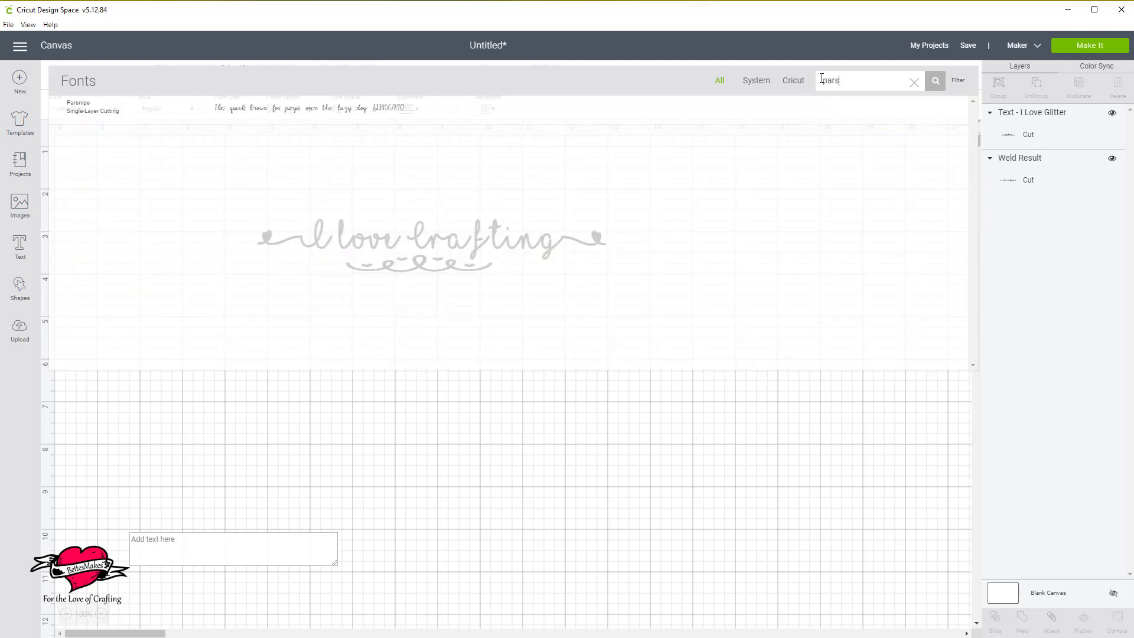
{"action": "left_click", "coordinate": [324, 117]}
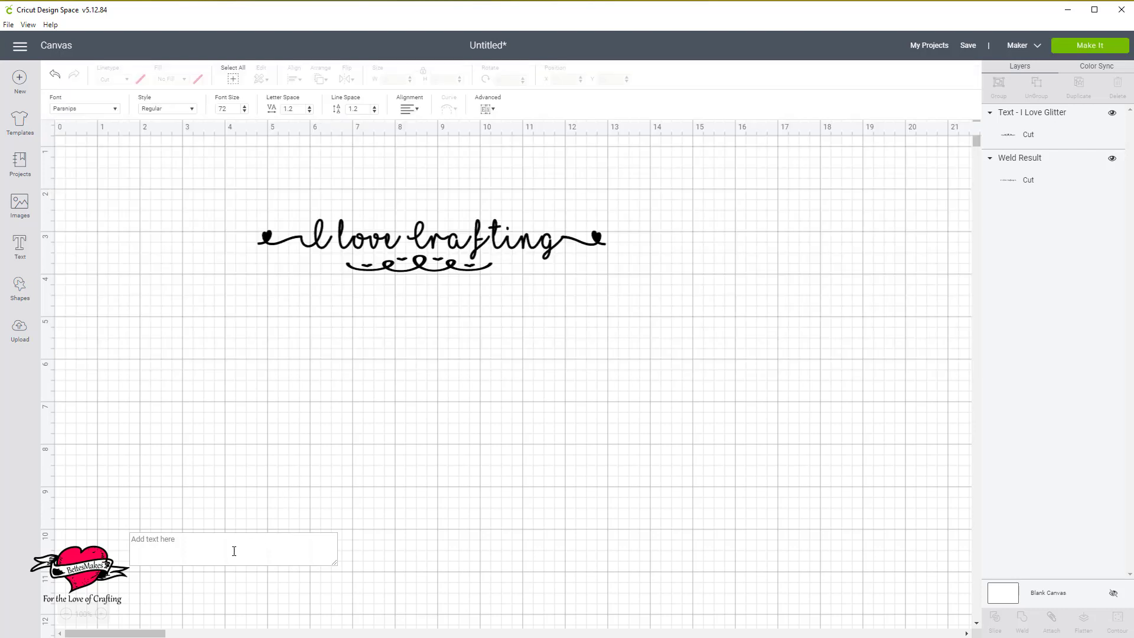
Paste the copied leaf branch glyph into the text box, enlarge it to about 2.87 inches wide and place it above "Crafting".
{"action": "left_click", "coordinate": [216, 546]}
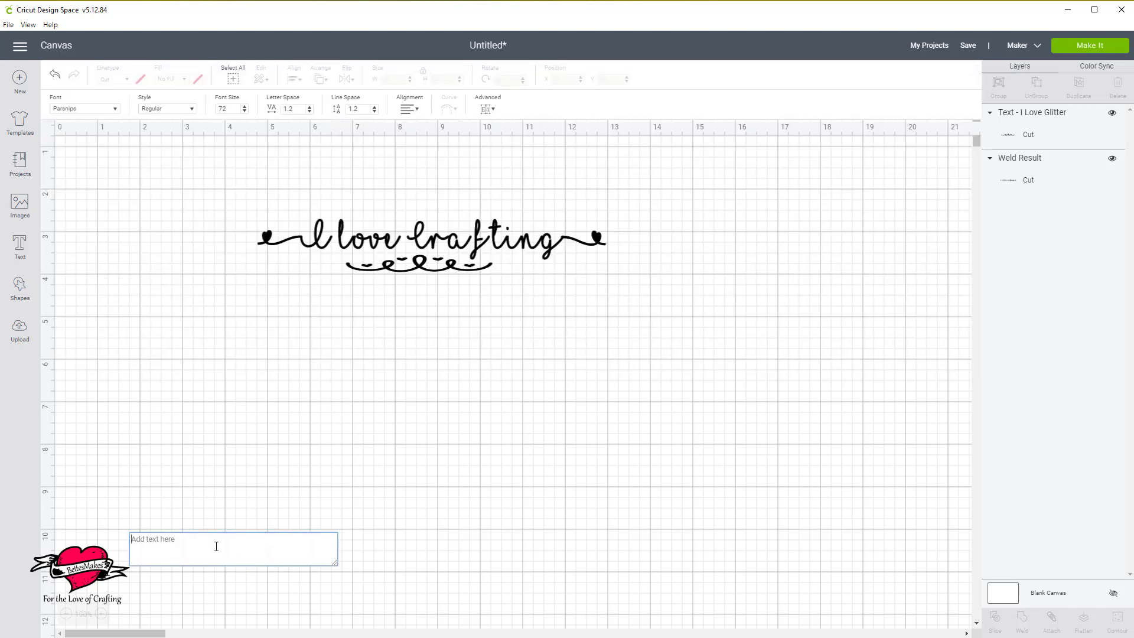
{"action": "key", "text": "ctrl+v"}
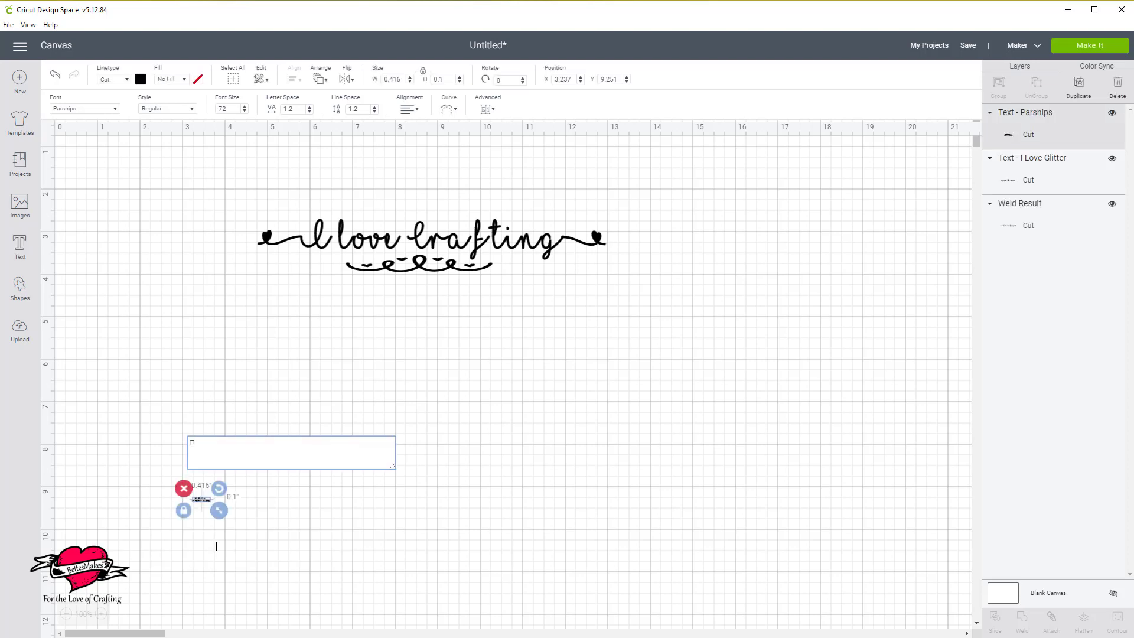
{"action": "left_click_drag", "start_coordinate": [217, 511], "coordinate": [300, 570]}
{"action": "left_click_drag", "start_coordinate": [275, 513], "coordinate": [535, 193]}
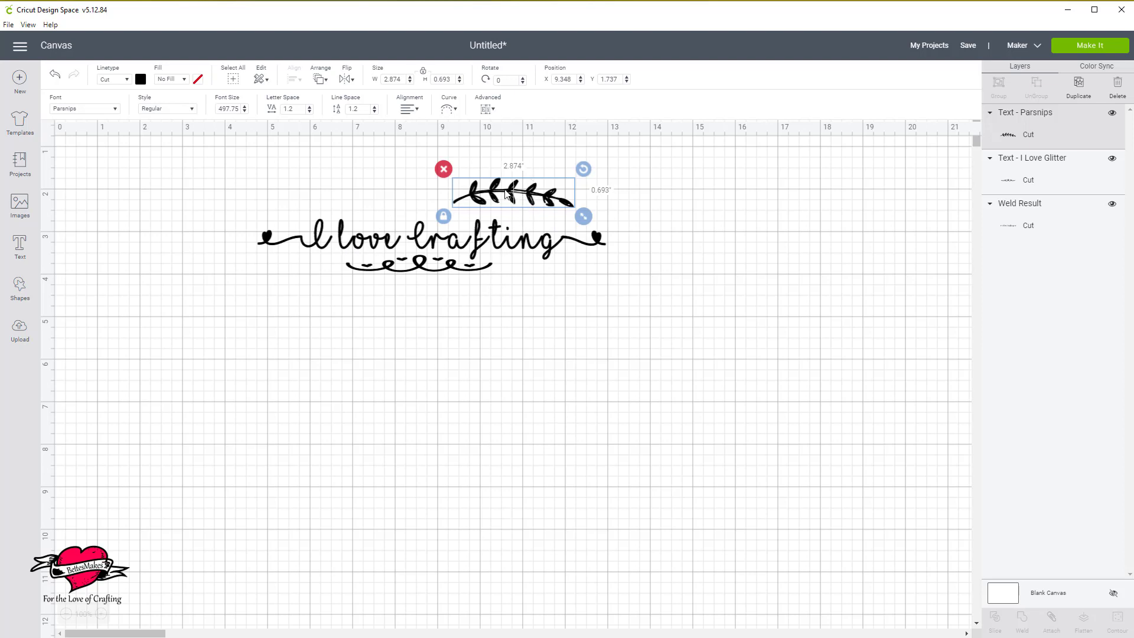
Duplicate the leaf branch, flip the copy horizontally and place it above "I love", level with the original branch.
{"action": "left_click", "coordinate": [1078, 83]}
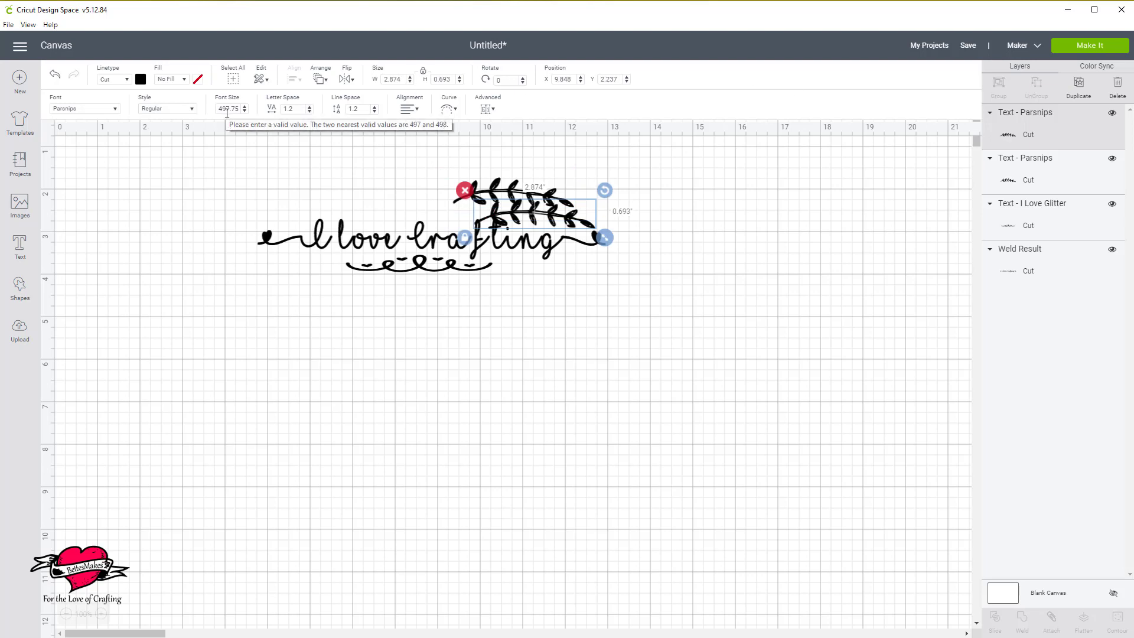
{"action": "left_click", "coordinate": [348, 79]}
{"action": "left_click", "coordinate": [381, 100]}
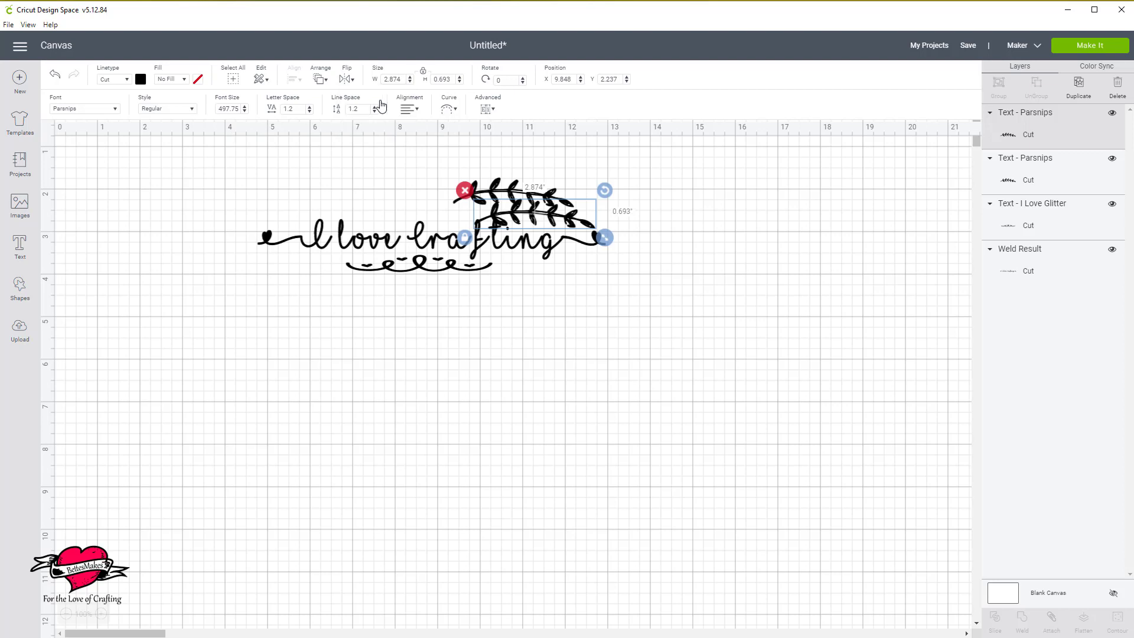
{"action": "left_click_drag", "start_coordinate": [567, 217], "coordinate": [385, 196]}
{"action": "left_click", "coordinate": [425, 352]}
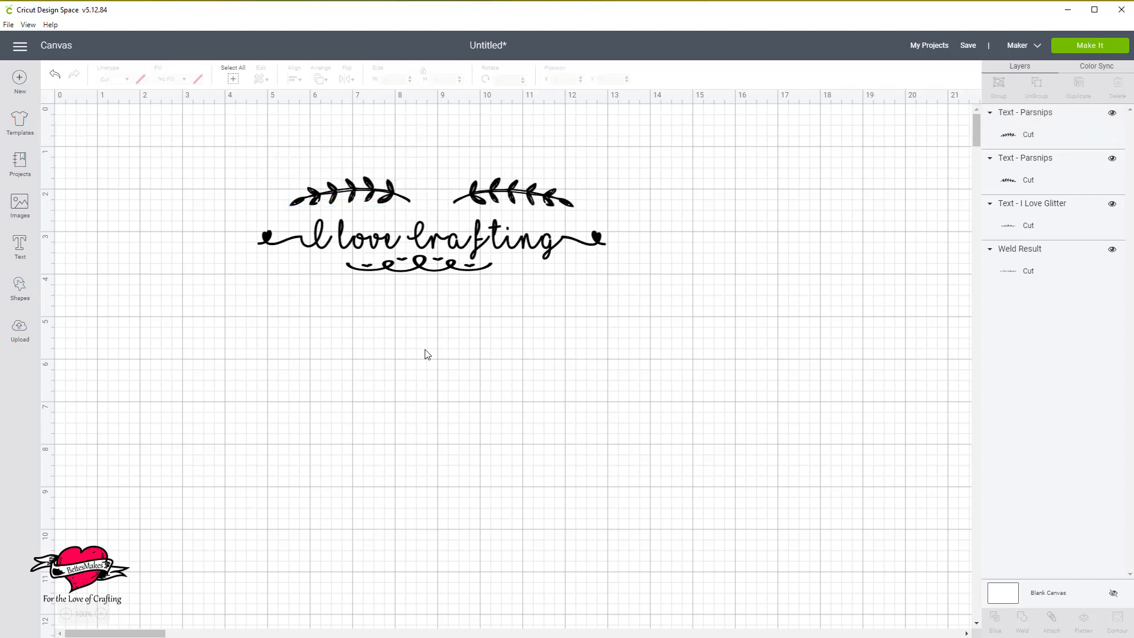